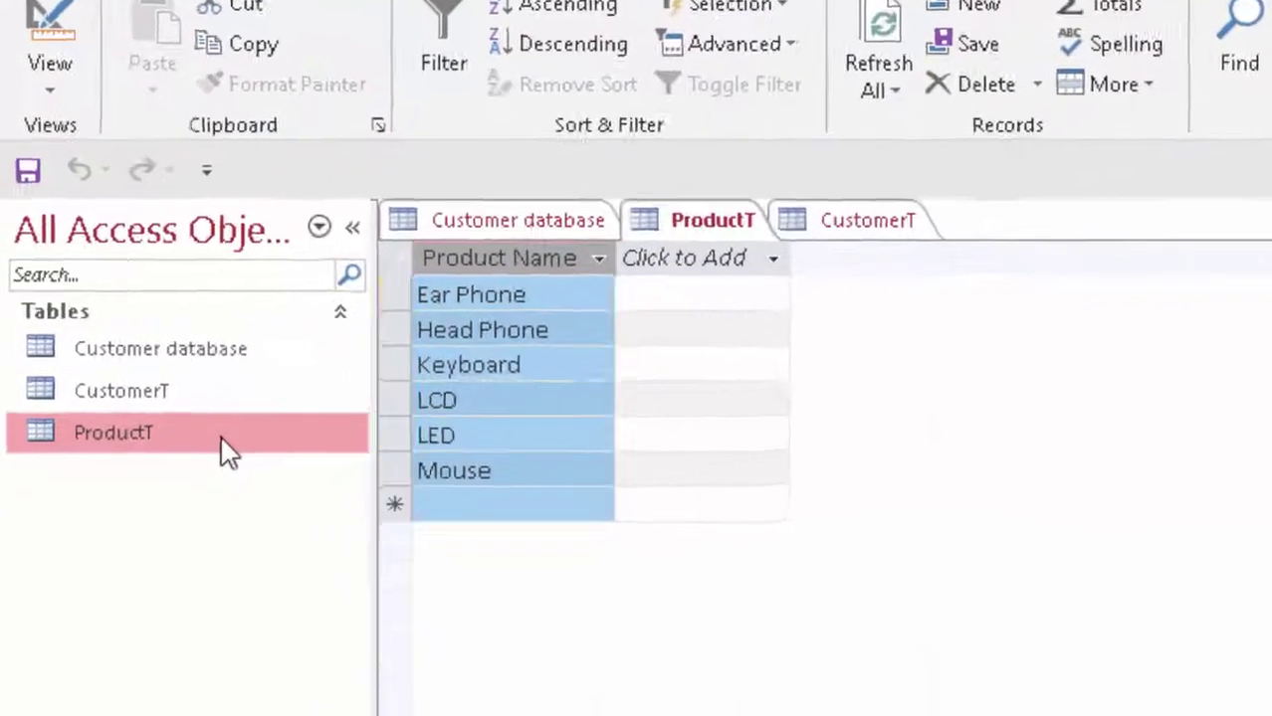
Step: Inspect the Product Name field's data type in ProductT's Design View, and return to Datasheet View
right_click(220, 434)
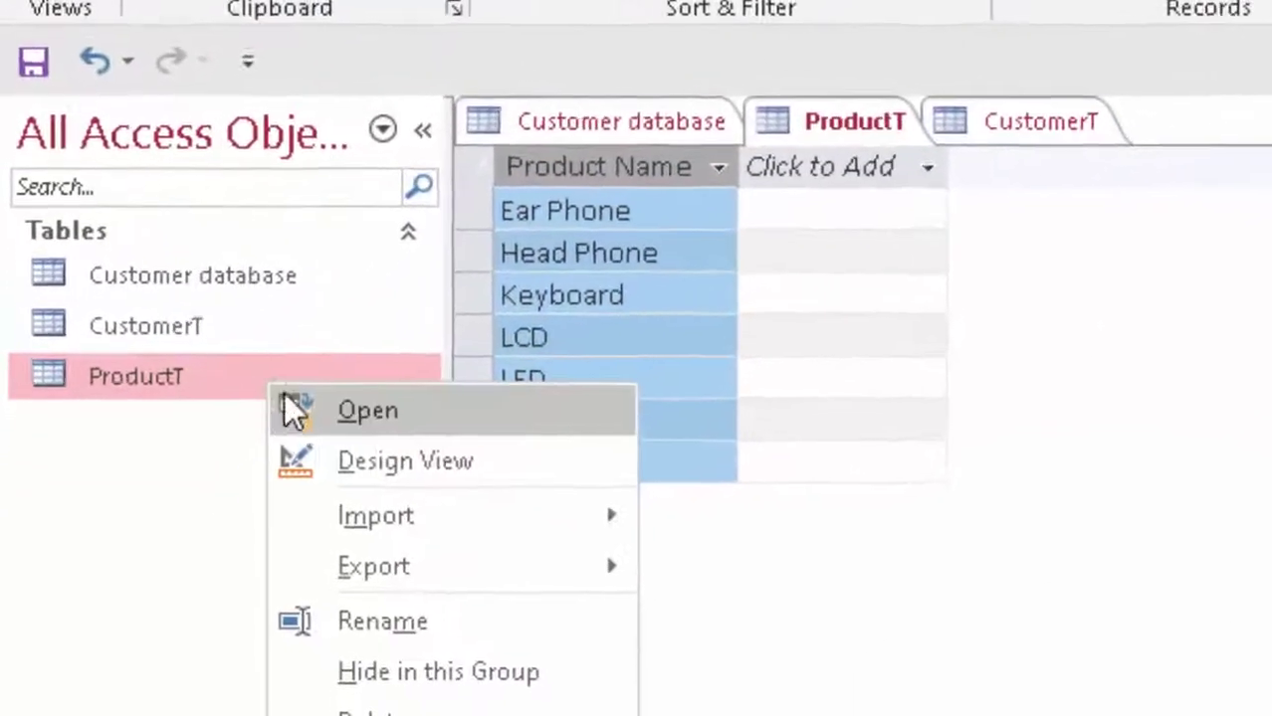
click(279, 508)
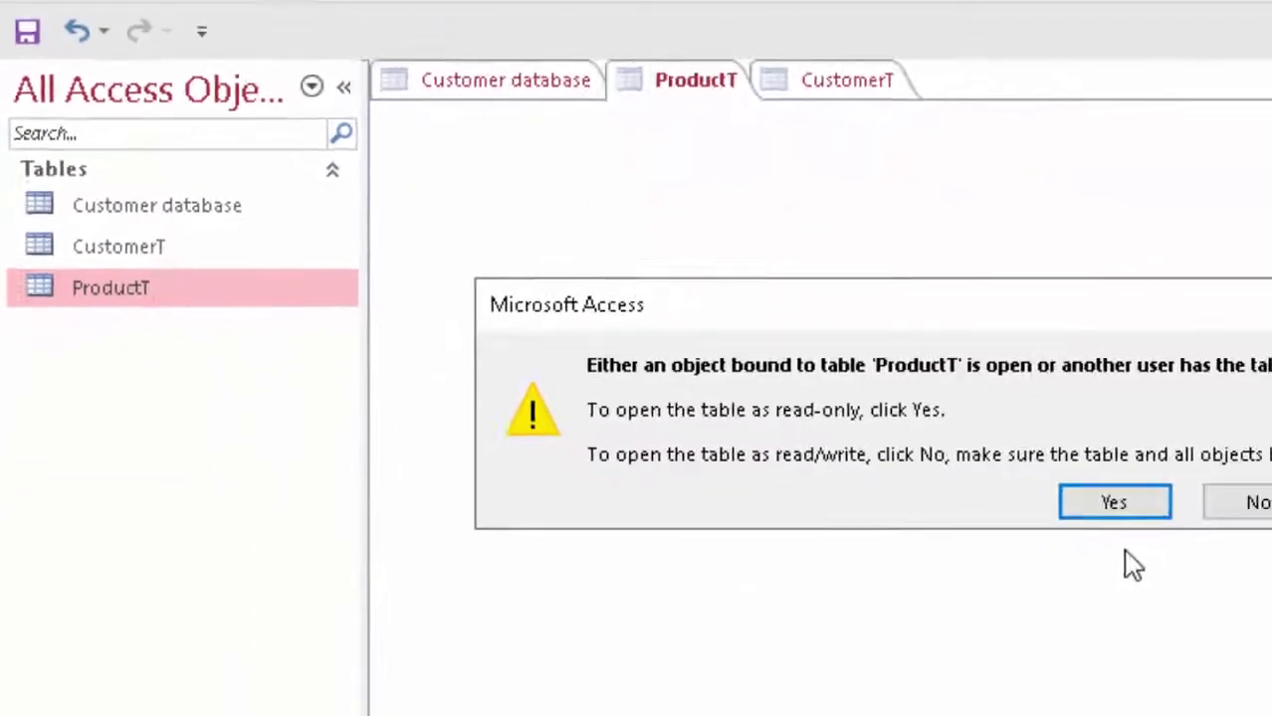
click(1114, 503)
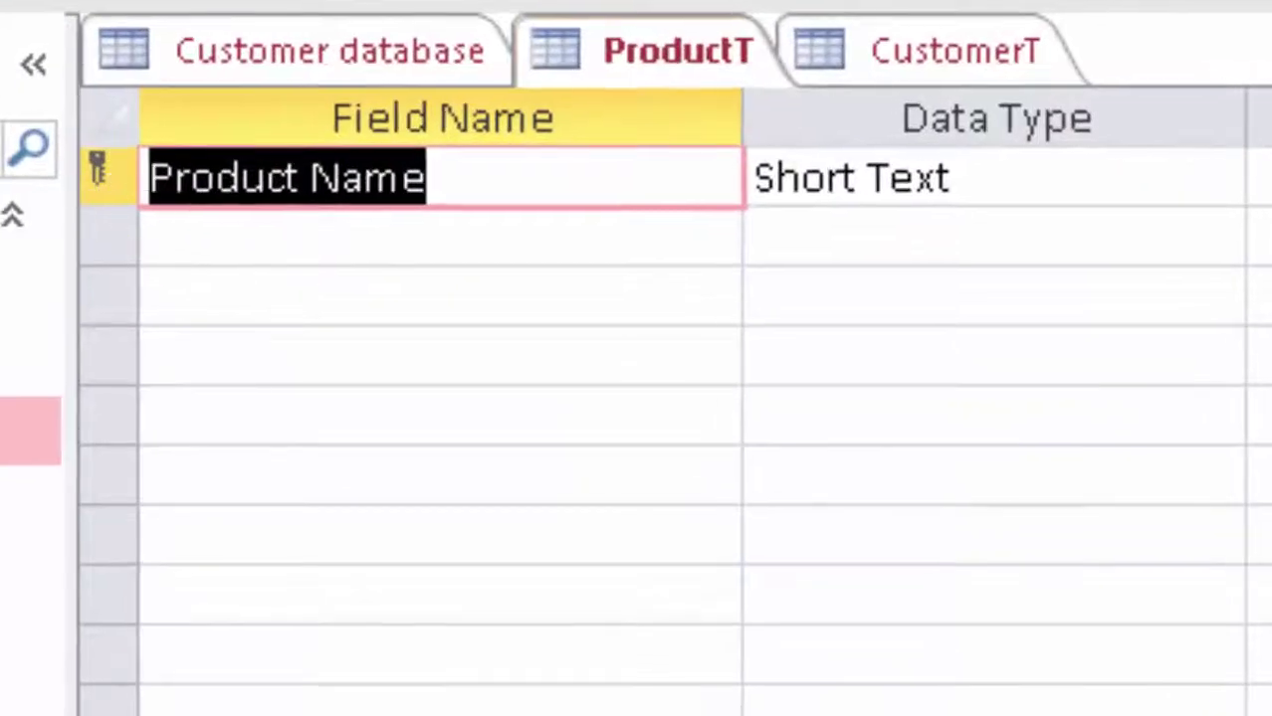
click(1051, 184)
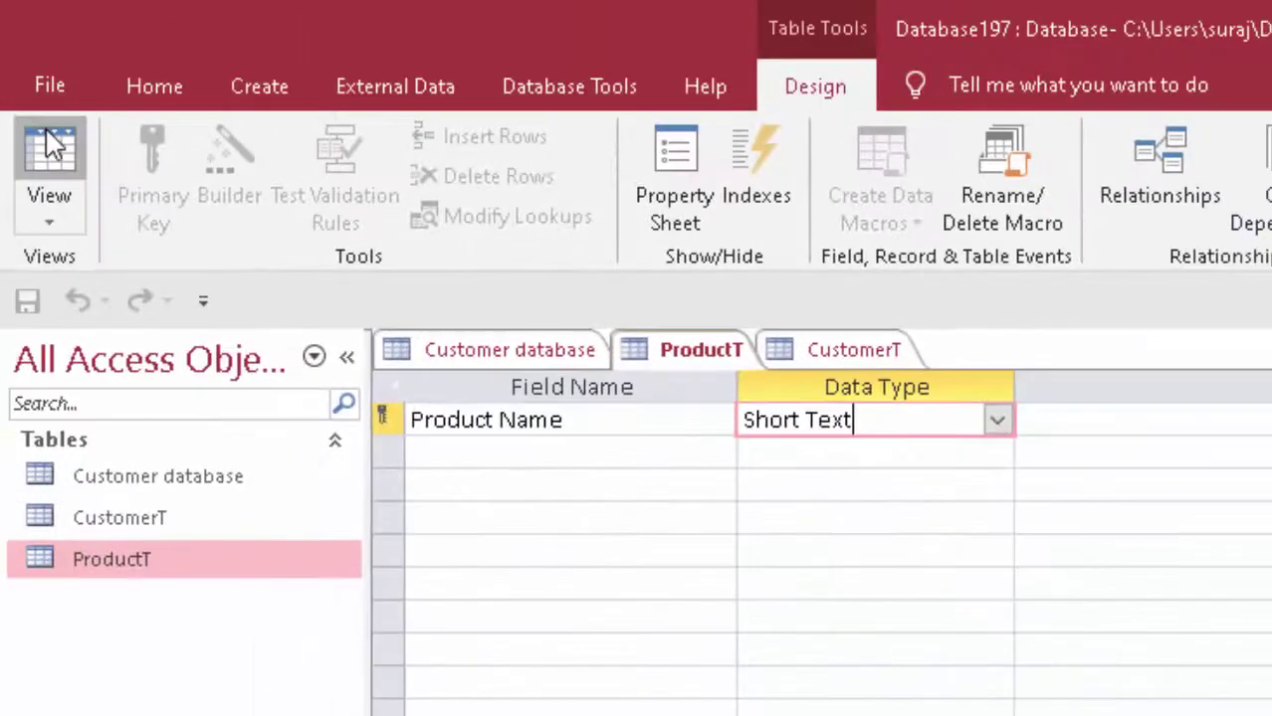
click(50, 144)
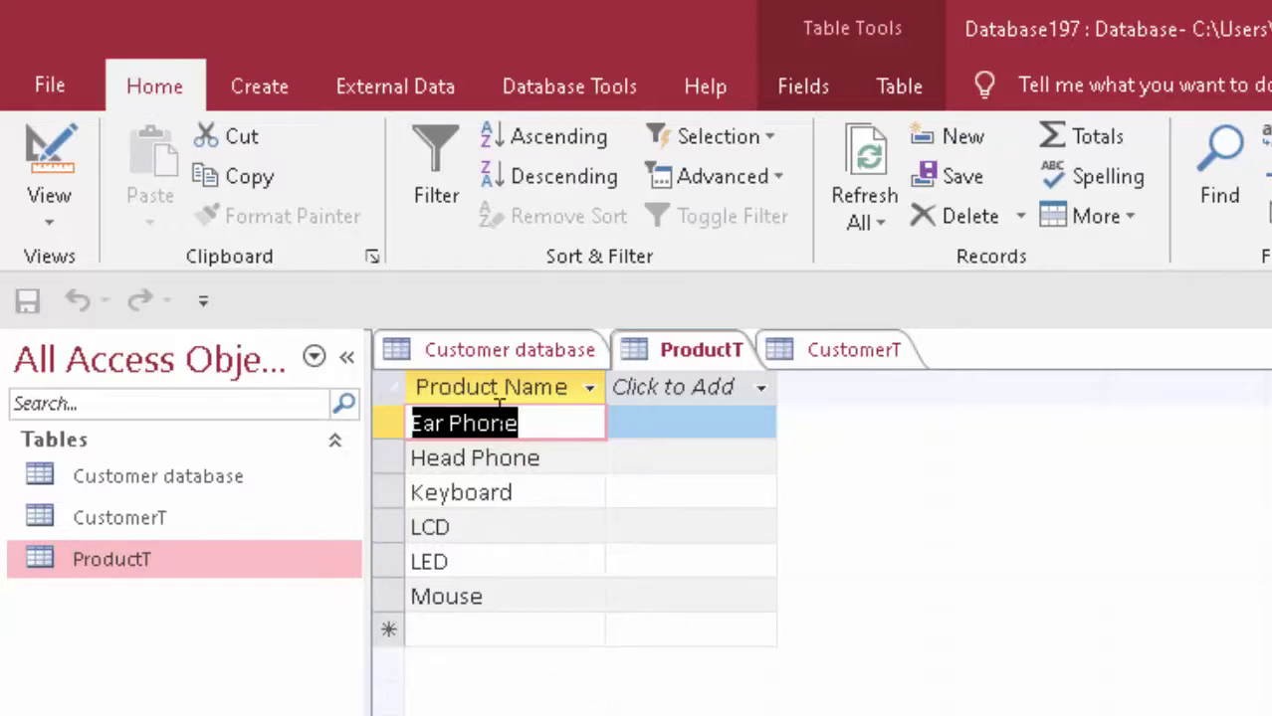
Step: Examine the Product Name drop-down choices in CustomerT and compare them with the records in ProductT
double_click(154, 519)
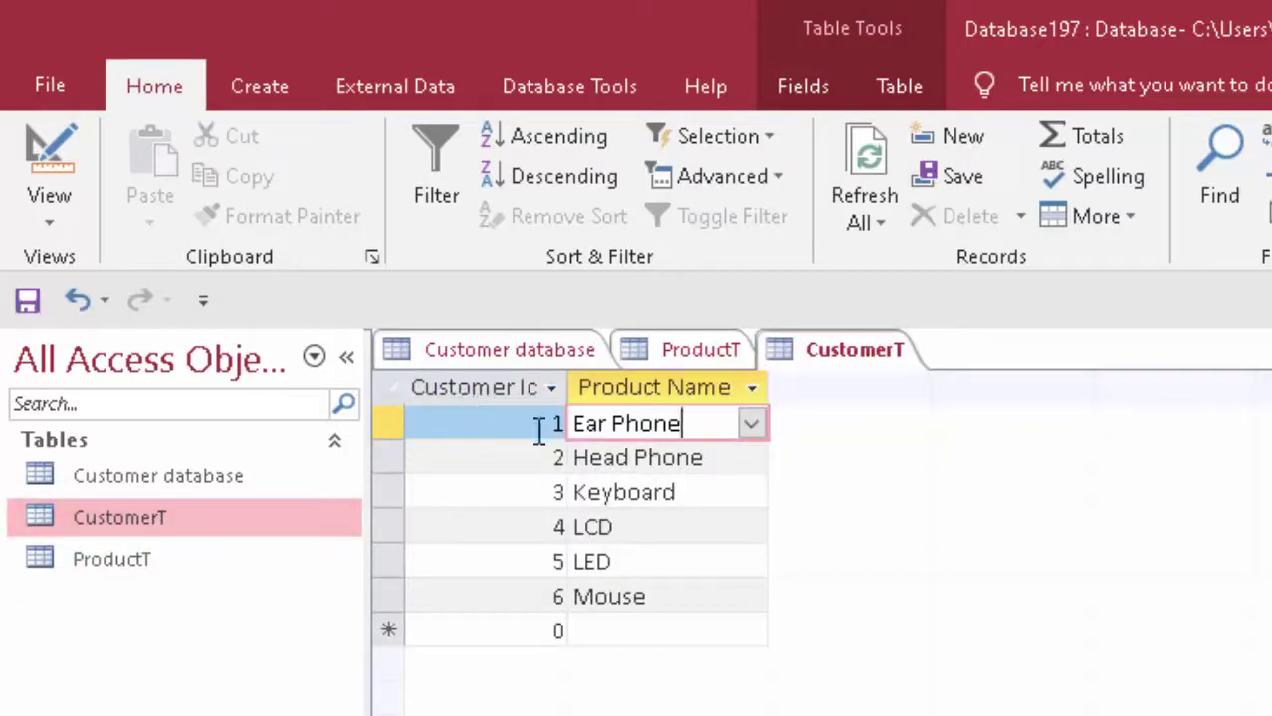
click(745, 425)
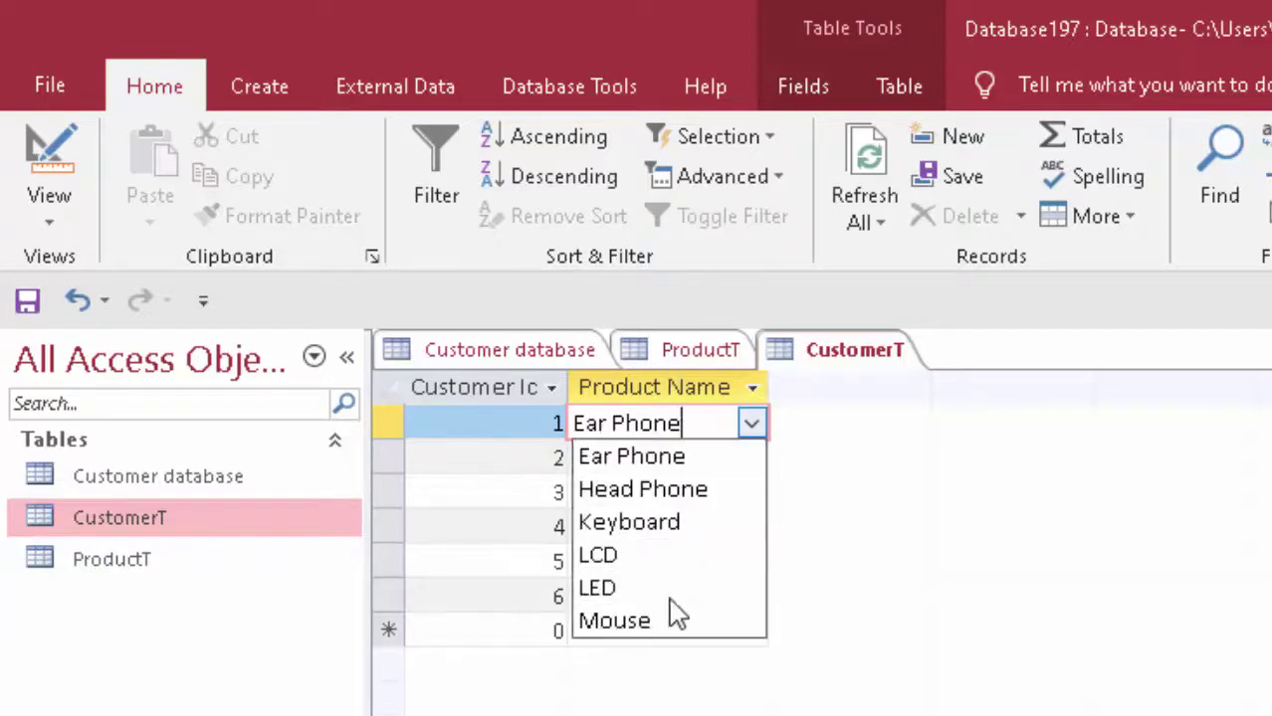
double_click(175, 569)
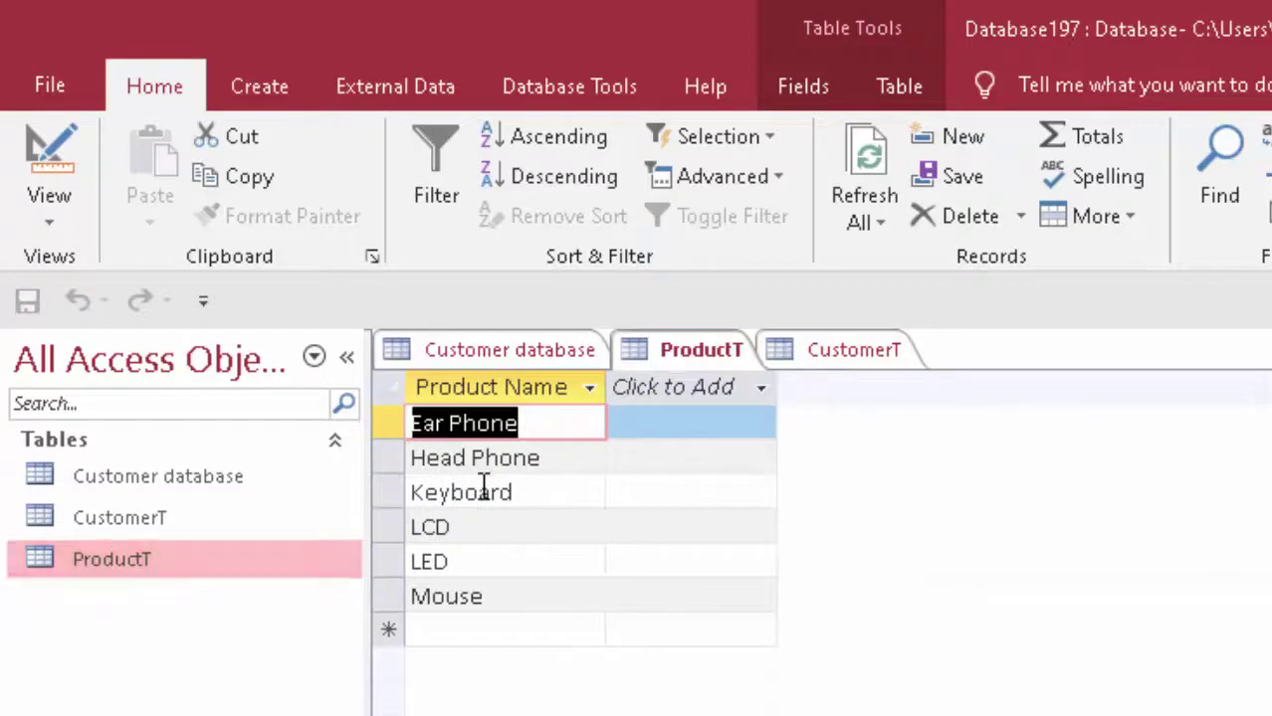
double_click(244, 525)
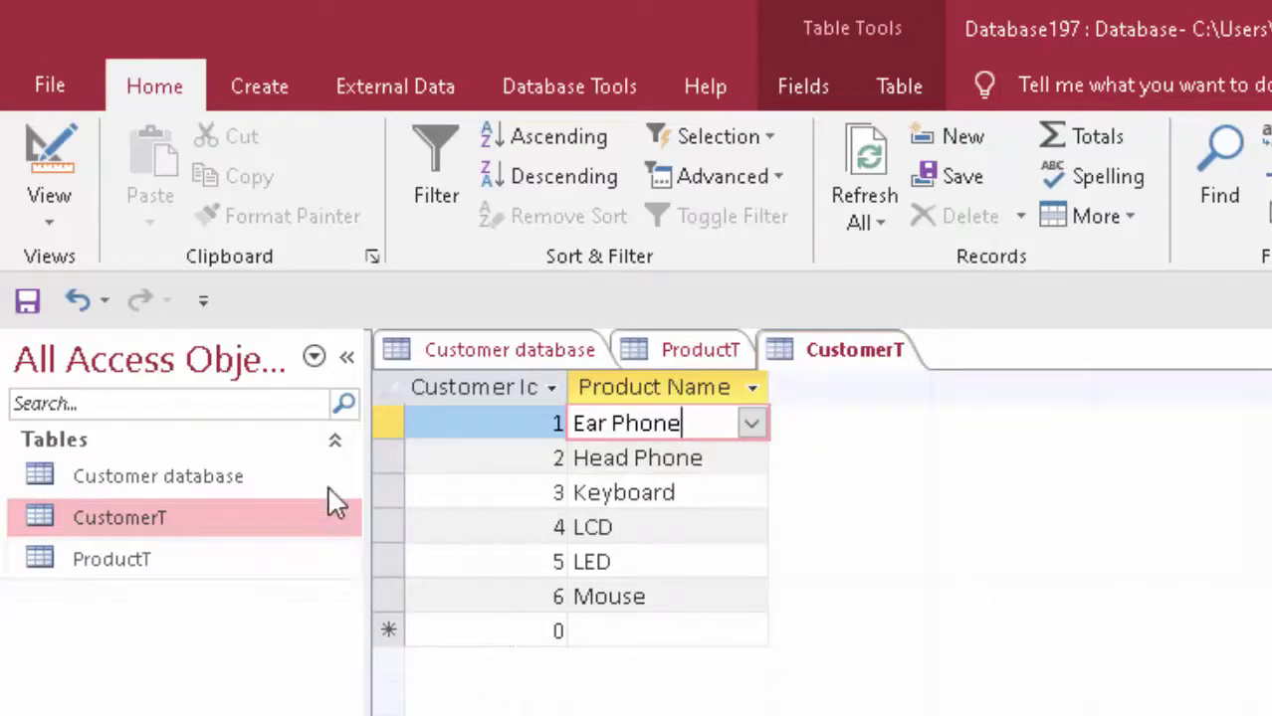
Step: Create a new blank table and bring the ProductT table's records back into view
click(292, 112)
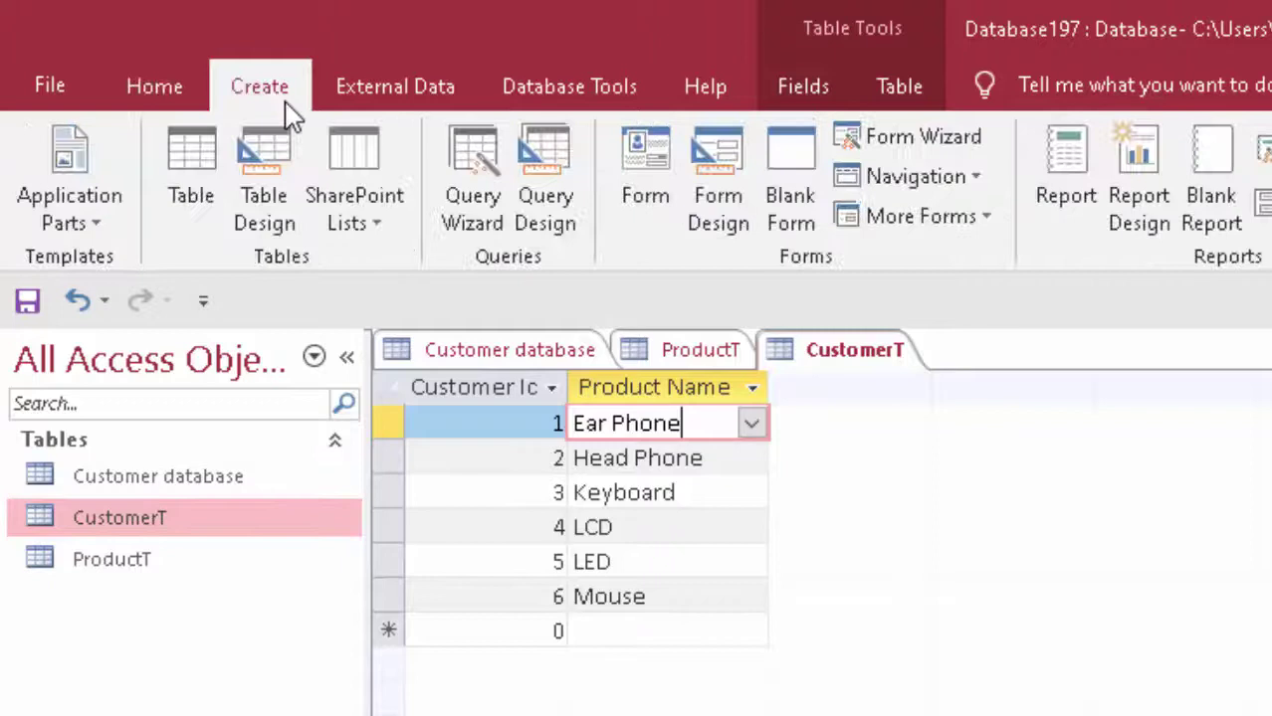
click(203, 145)
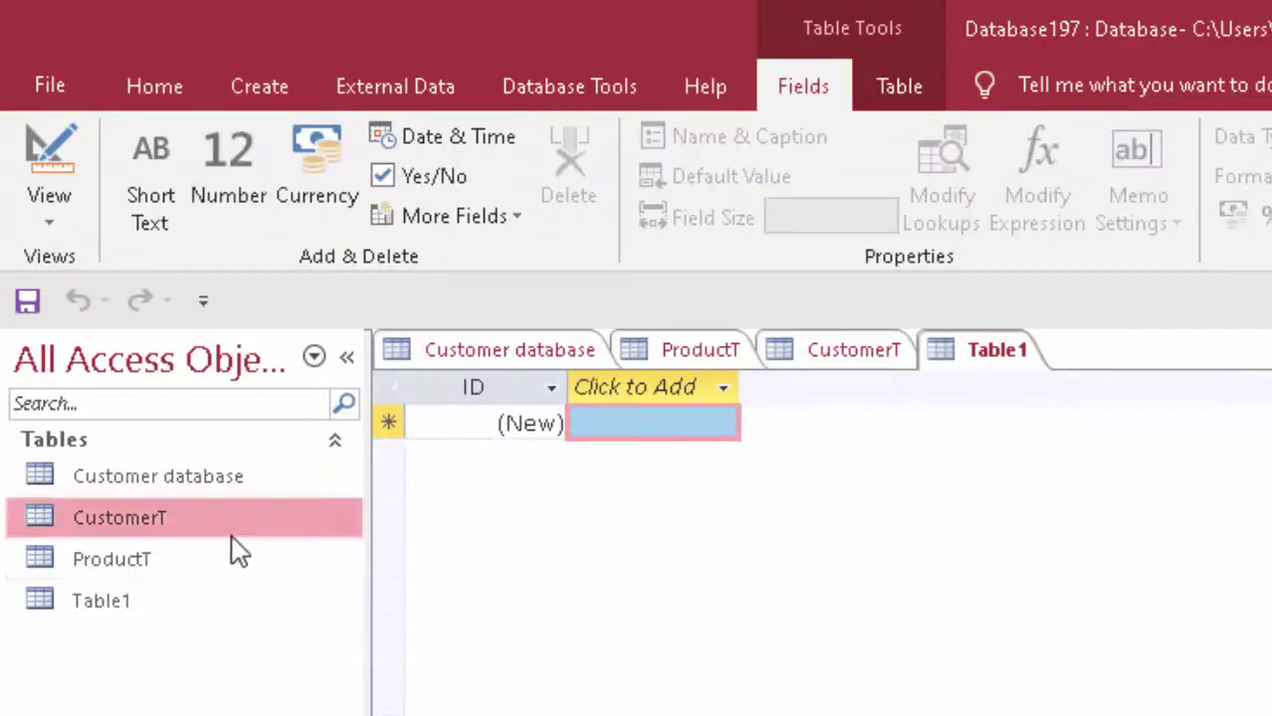
double_click(197, 567)
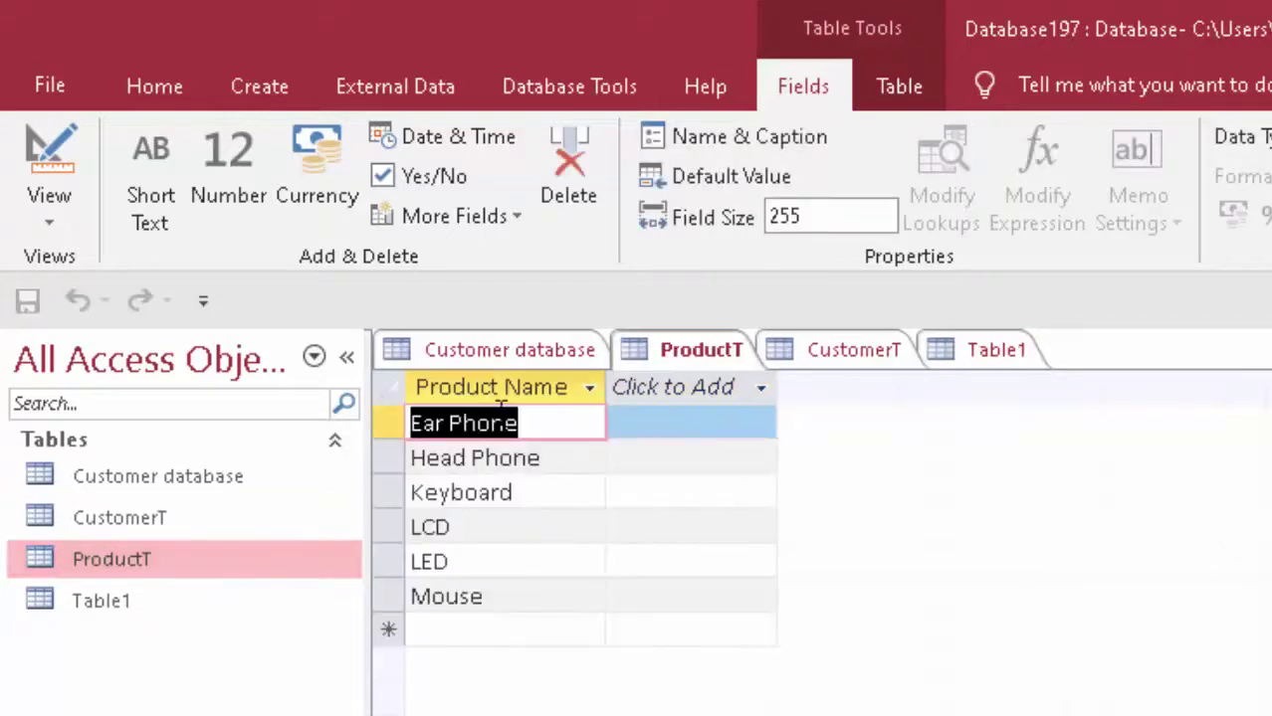
Step: Close the CustomerT, ProductT and Customer database tables, discarding the layout changes to ProductT
right_click(159, 480)
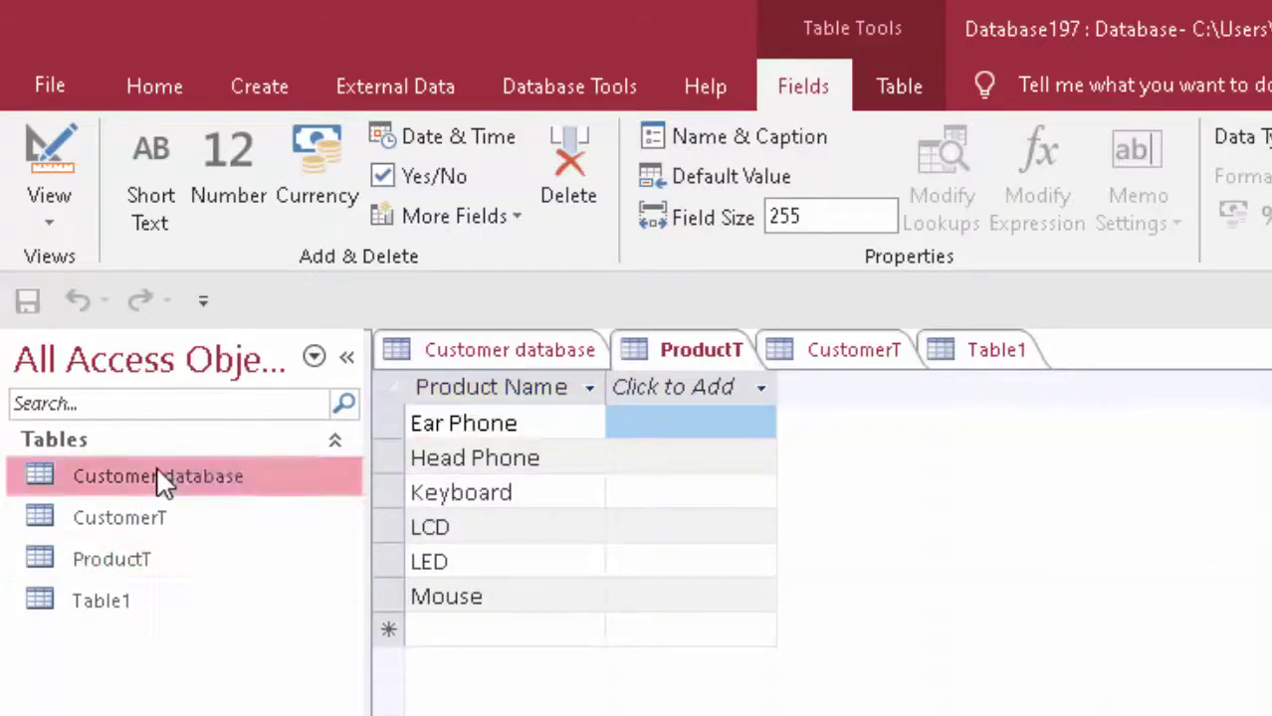
click(826, 389)
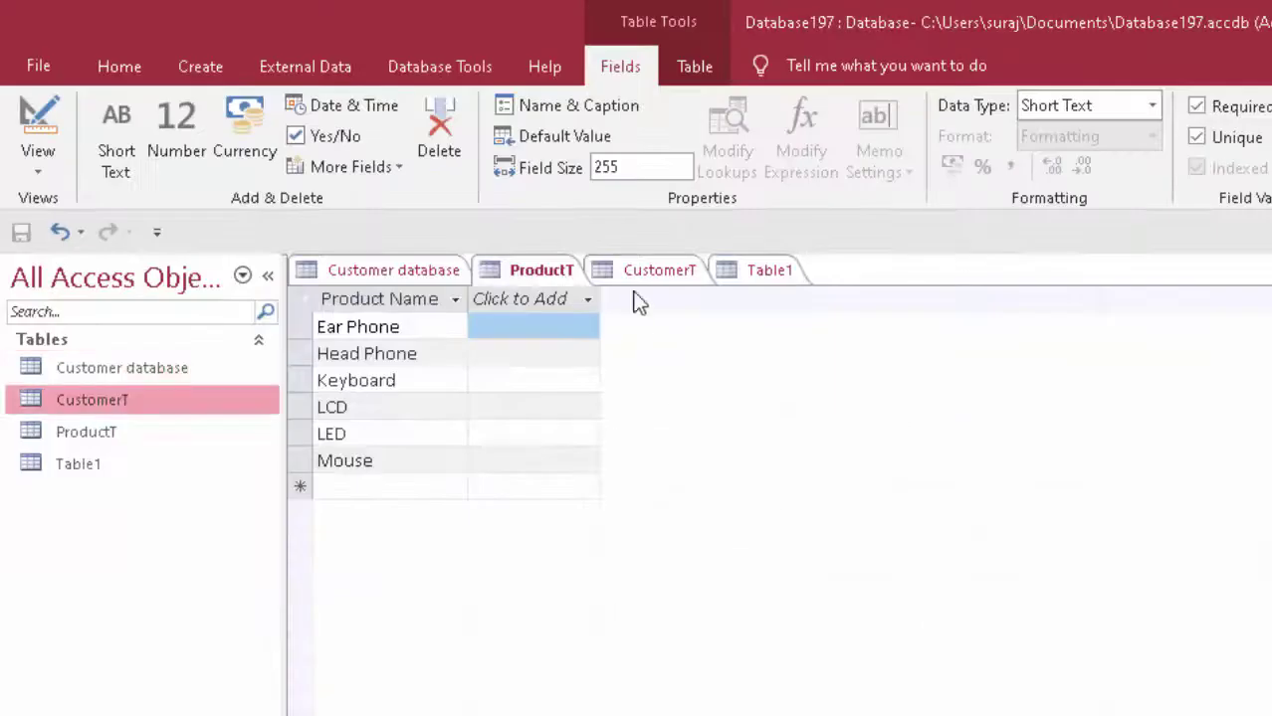
right_click(643, 271)
click(701, 326)
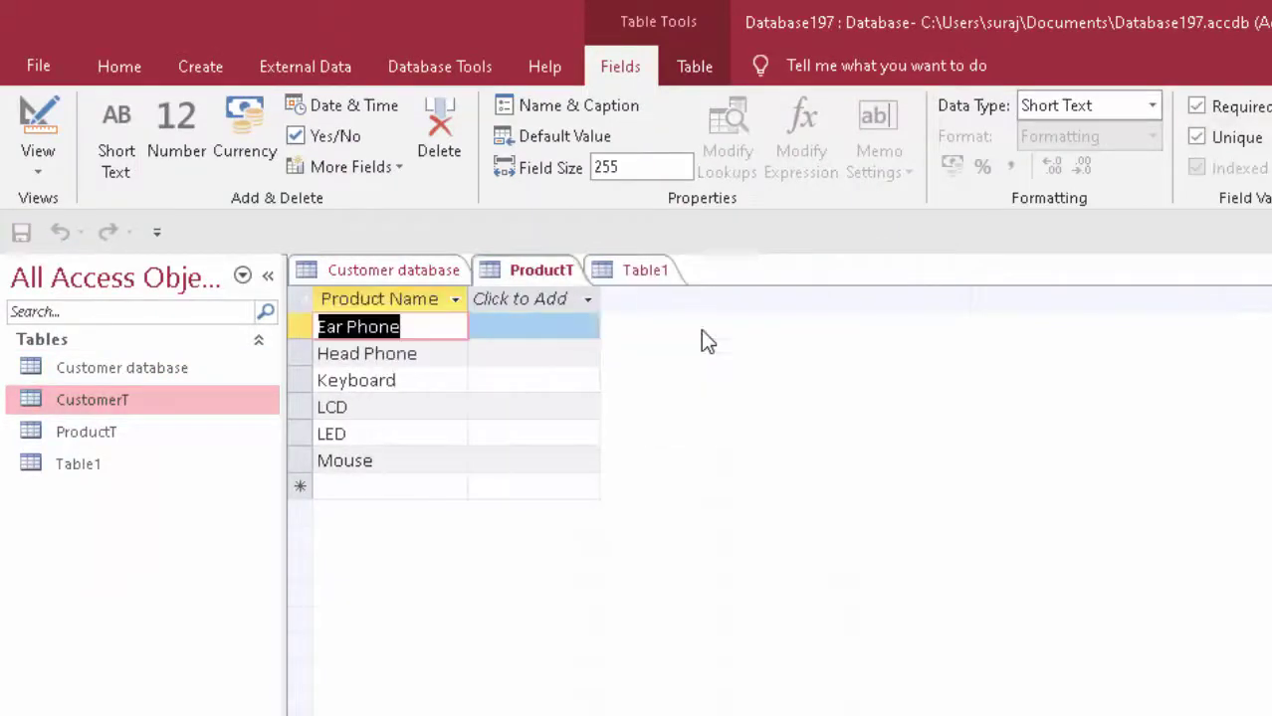
right_click(553, 283)
click(595, 314)
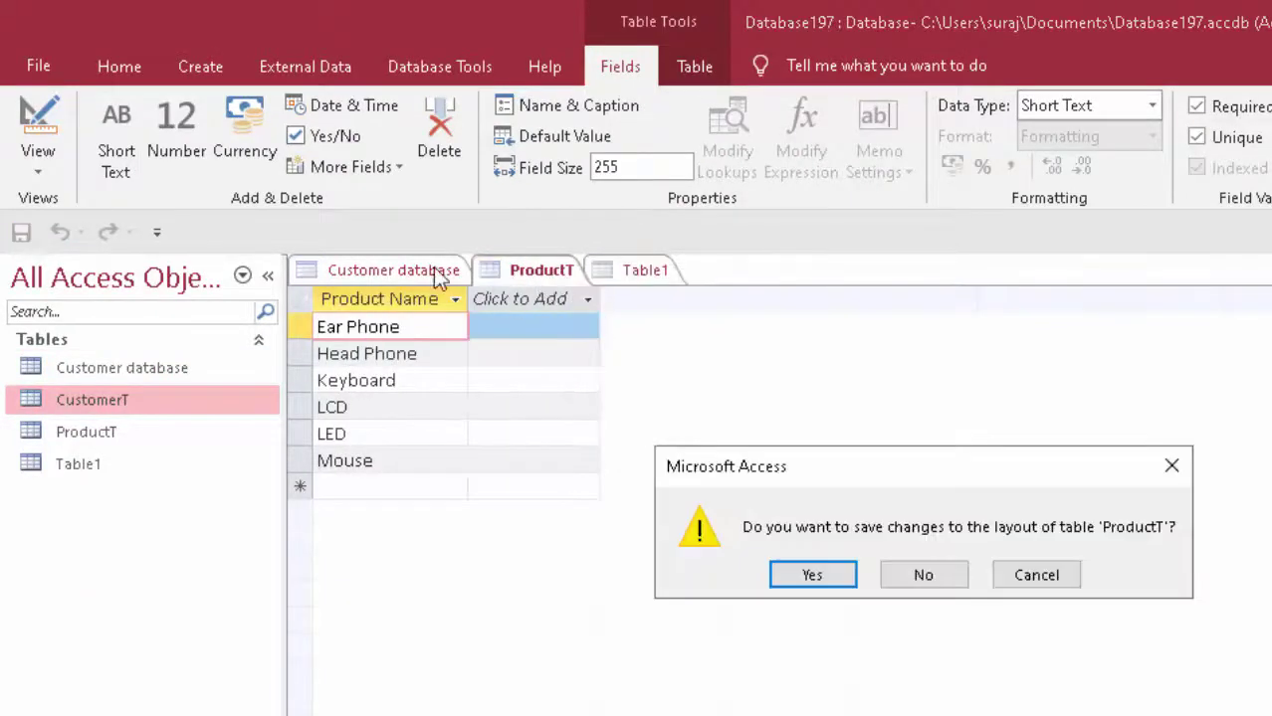
click(903, 577)
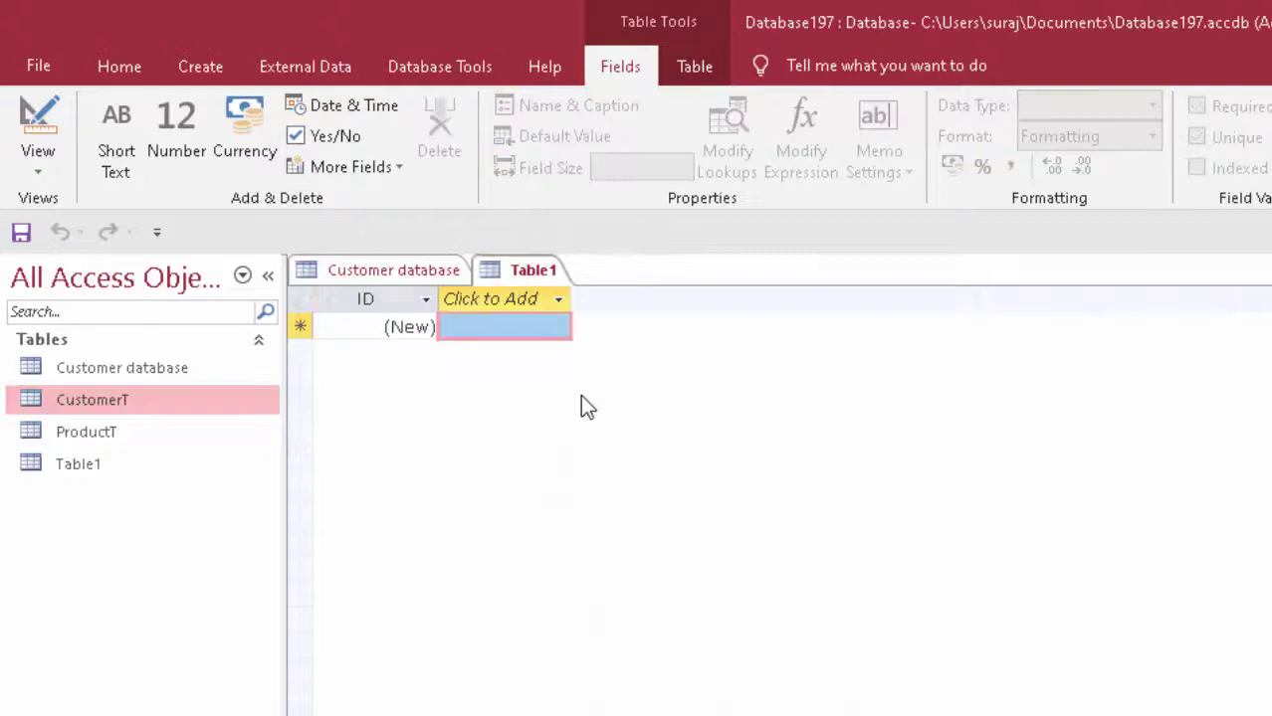
right_click(405, 277)
click(450, 322)
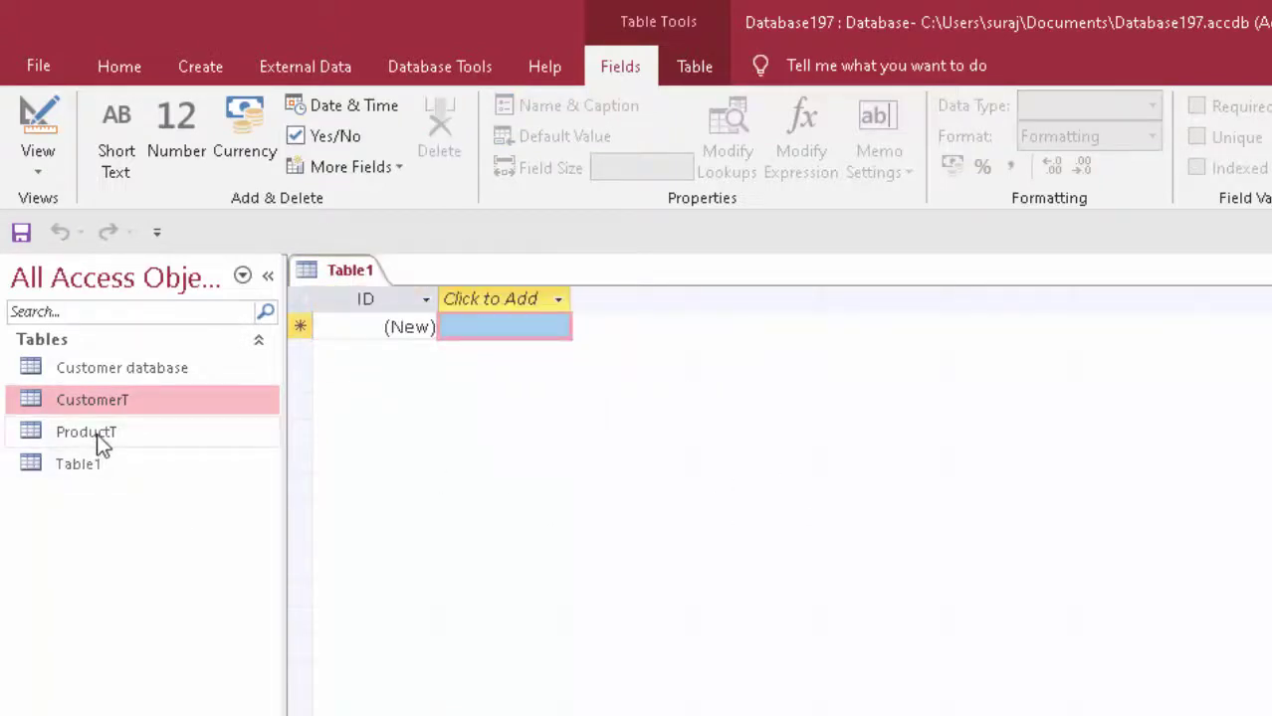
Step: Delete the Customer database table from the database
click(127, 369)
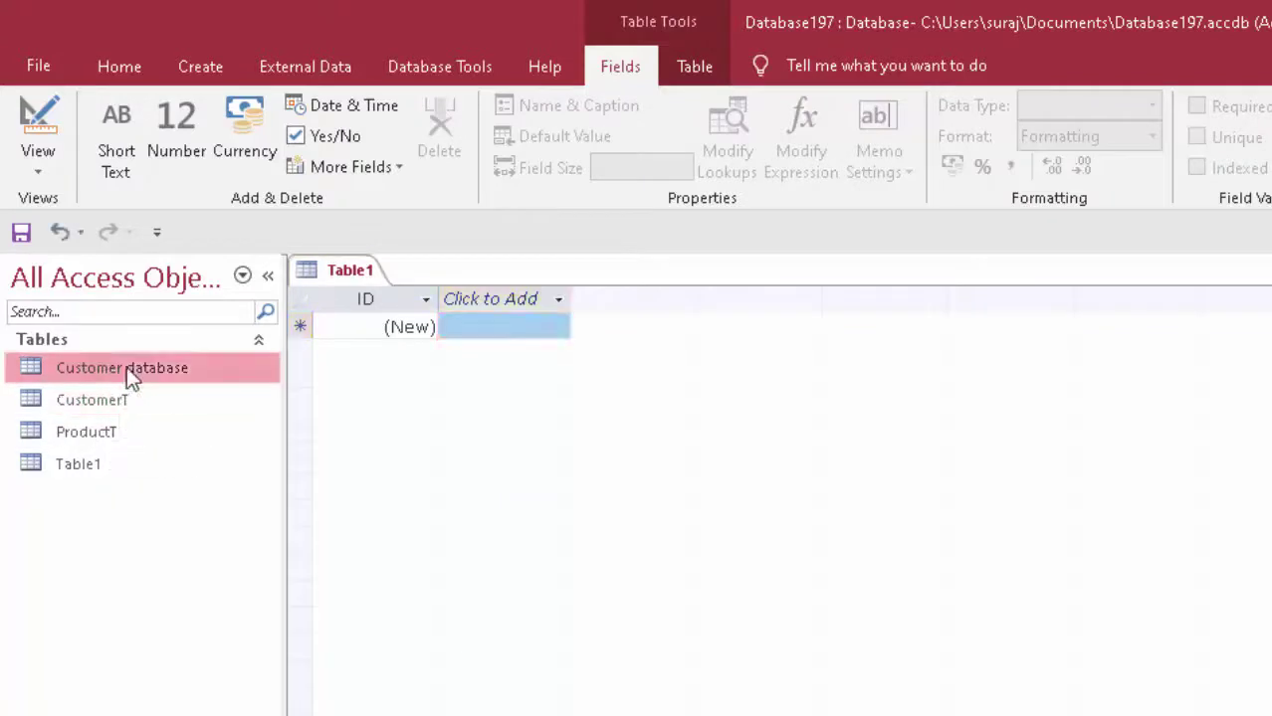
right_click(126, 366)
click(200, 580)
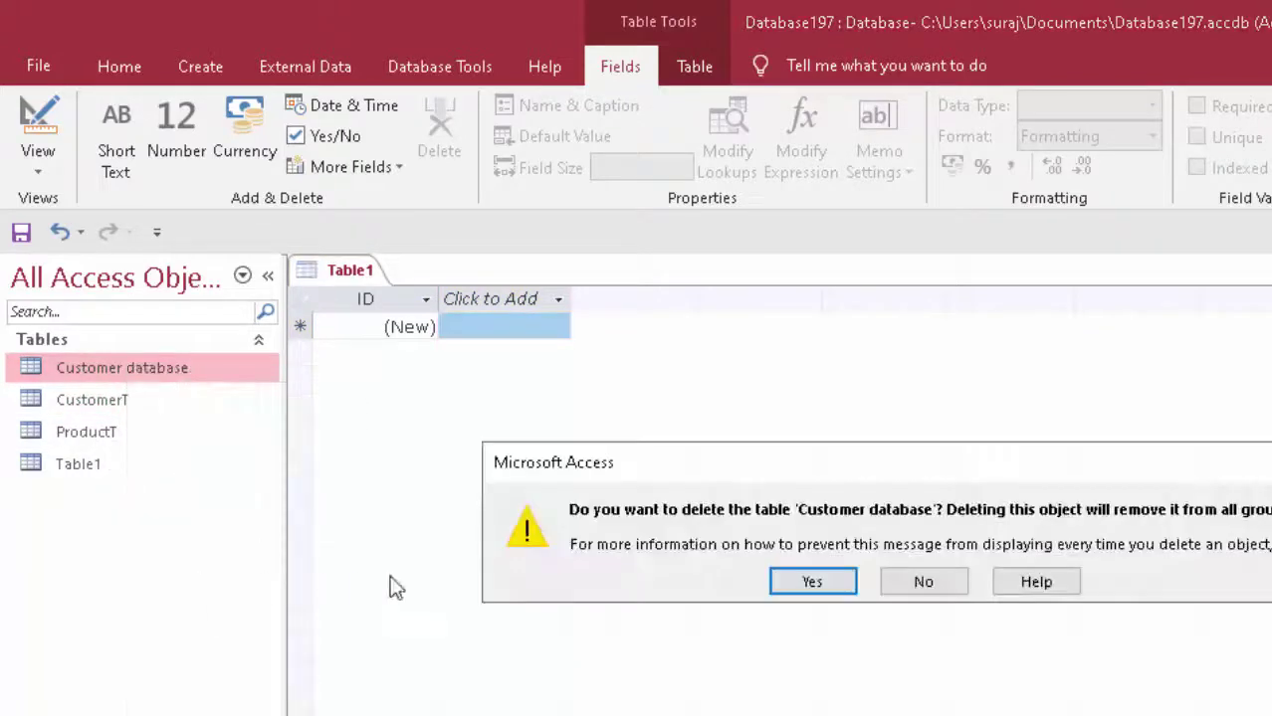
click(803, 581)
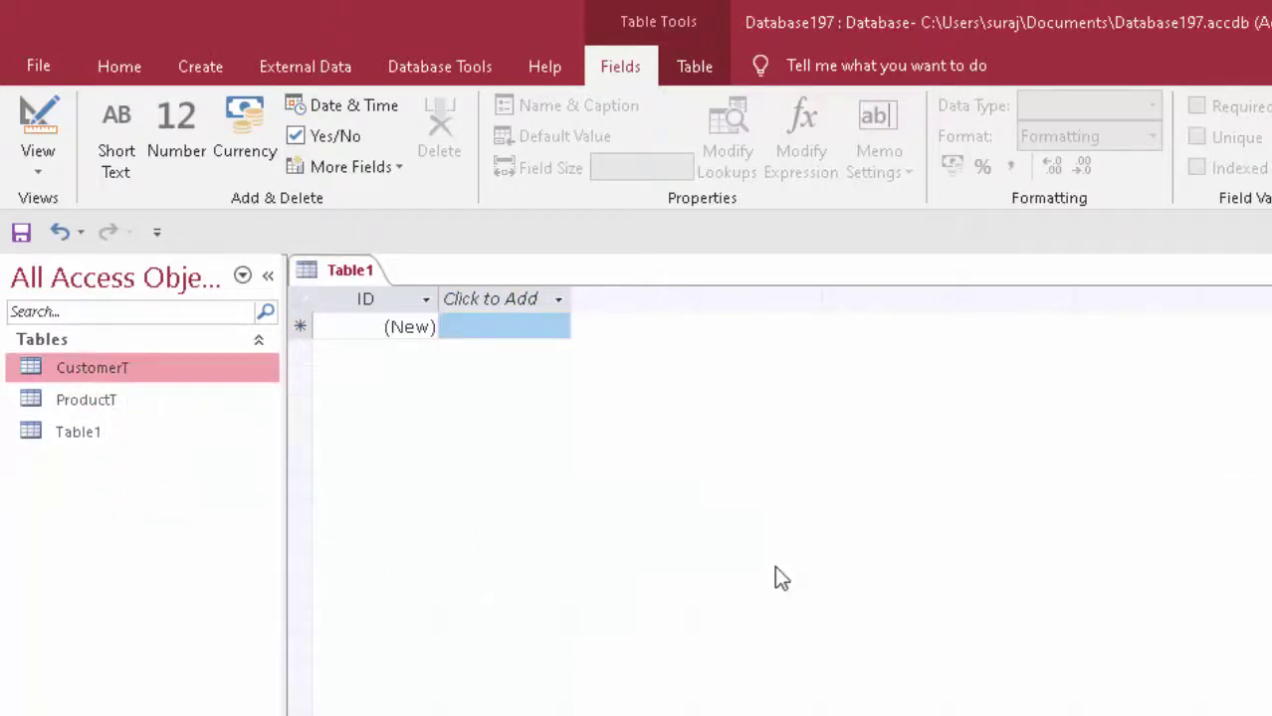
Step: Delete the existing CustomerT table together with its relationships to other tables
right_click(170, 370)
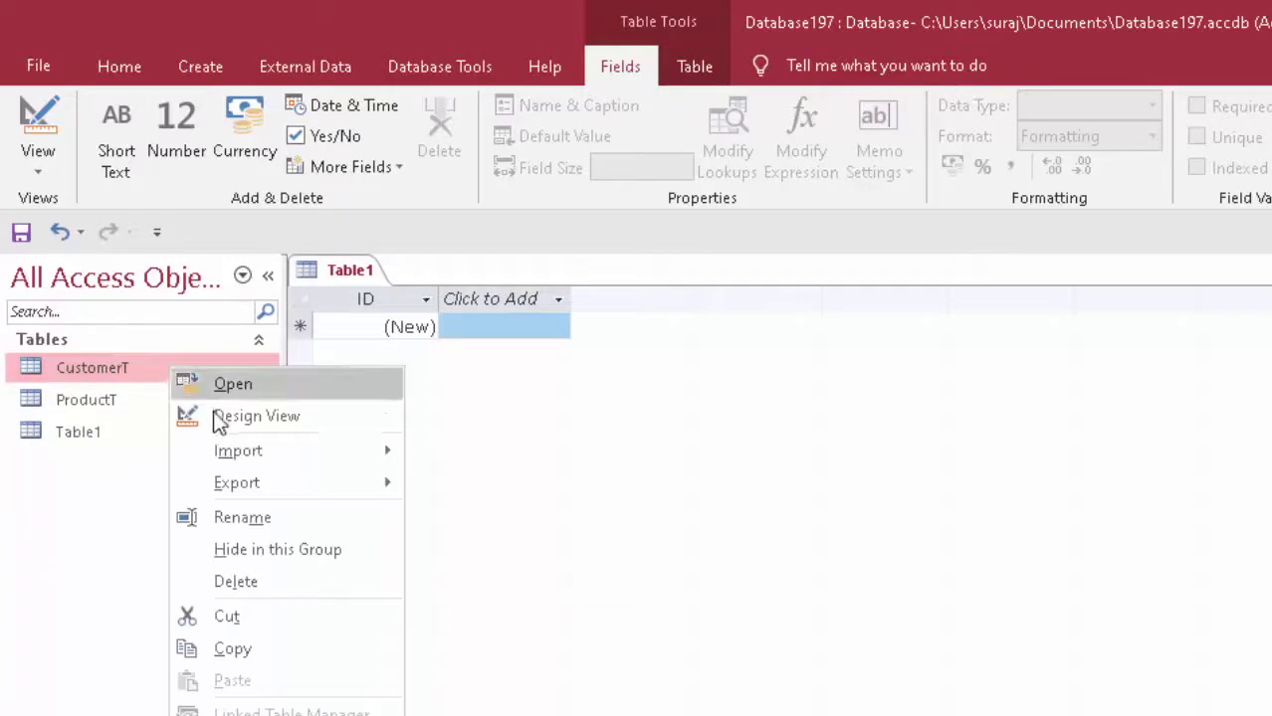
click(246, 584)
click(840, 575)
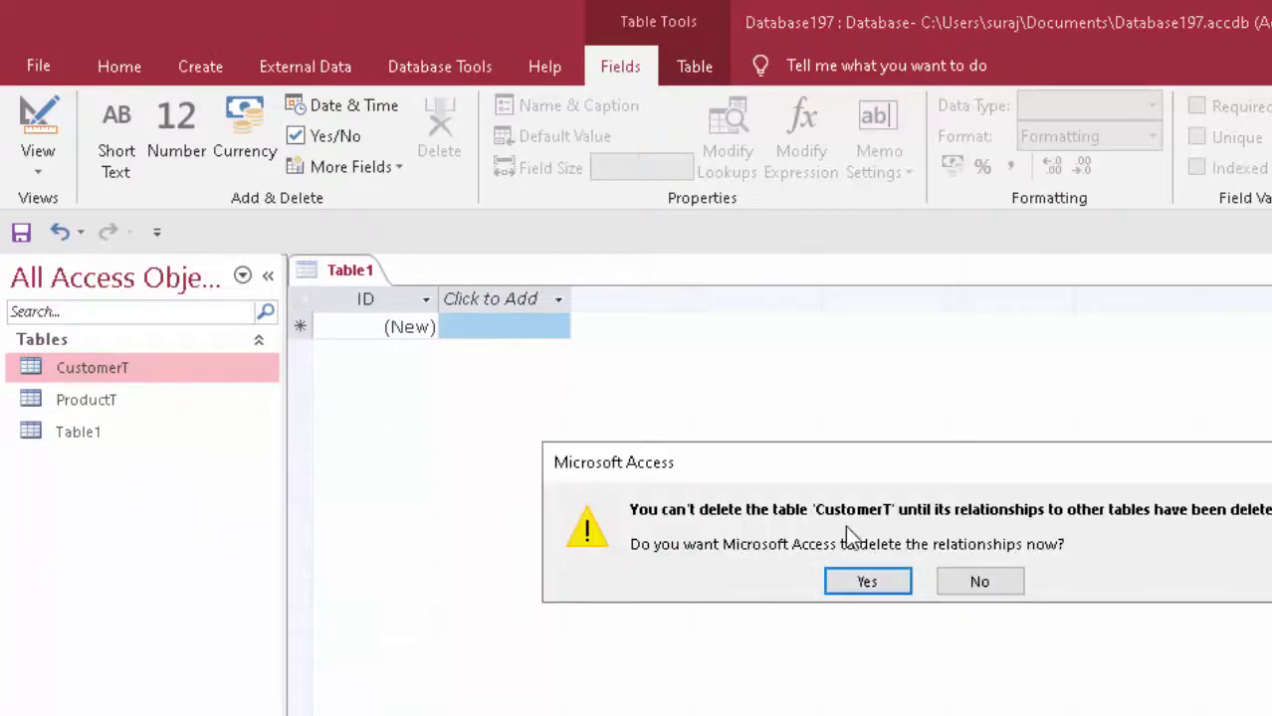
click(867, 583)
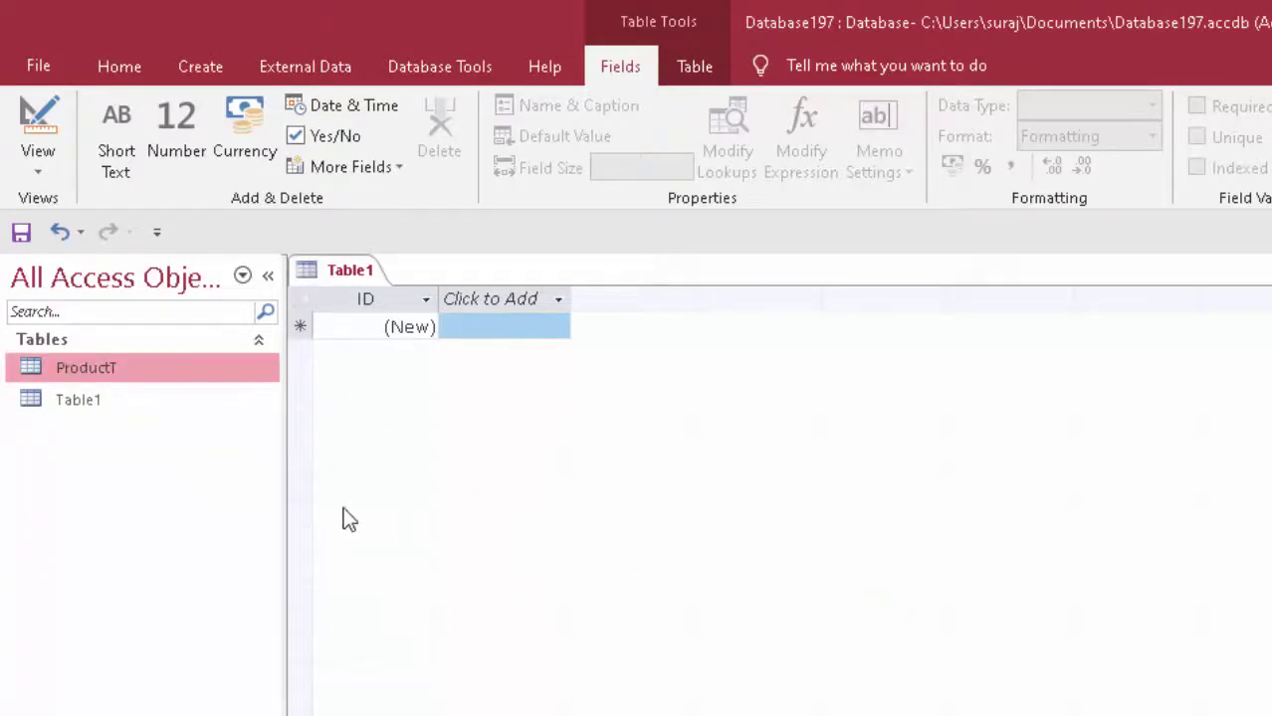
Step: Open ProductT, and put Table1 into Design View, saving it under the name CustomerT
double_click(119, 378)
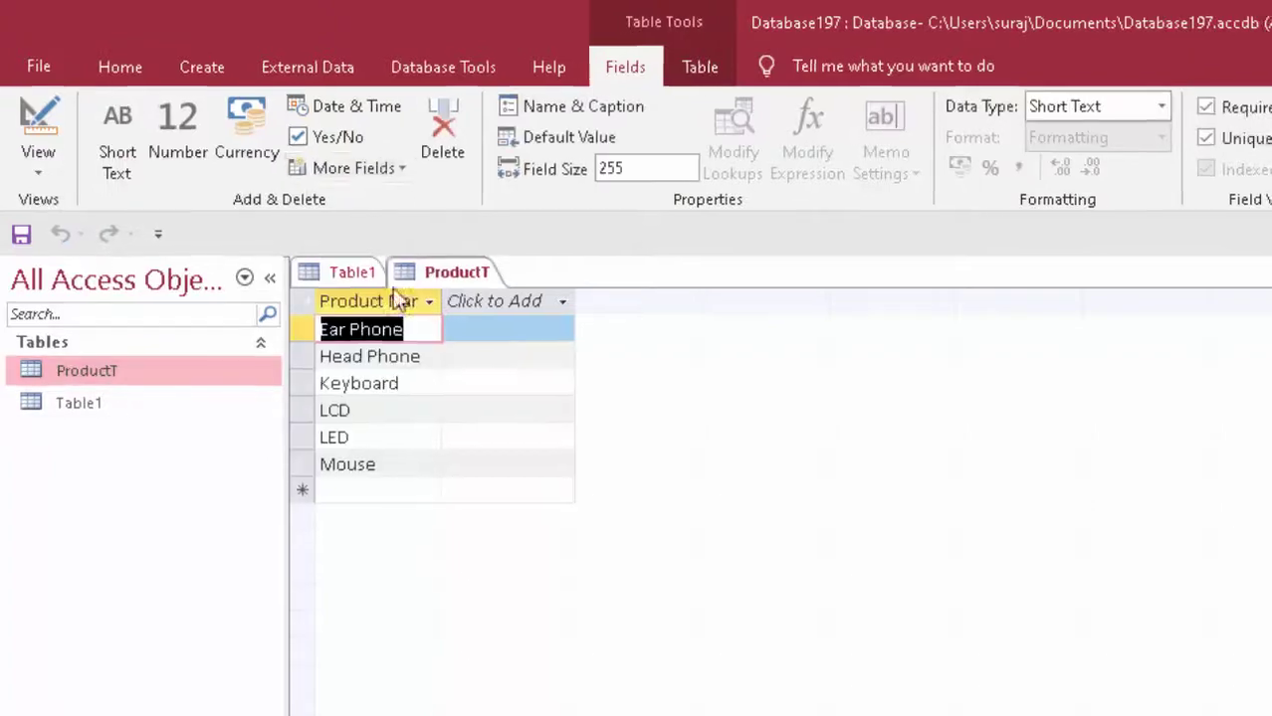
double_click(102, 412)
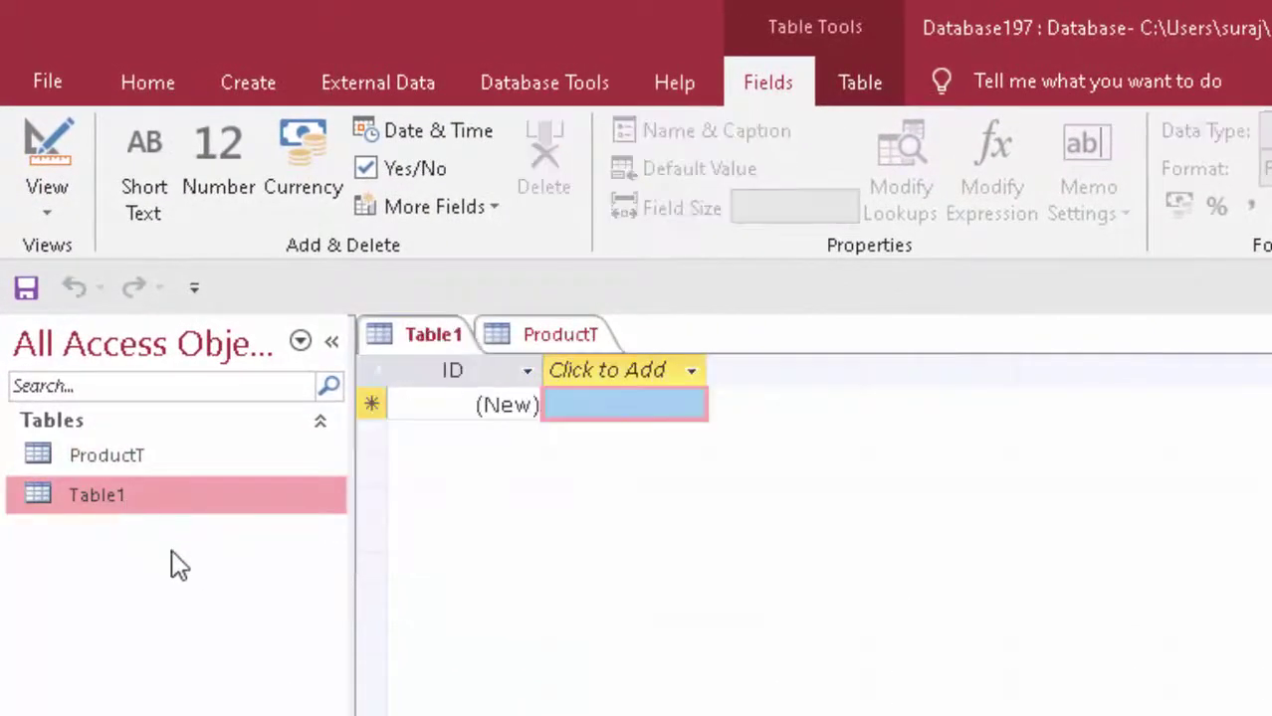
click(40, 204)
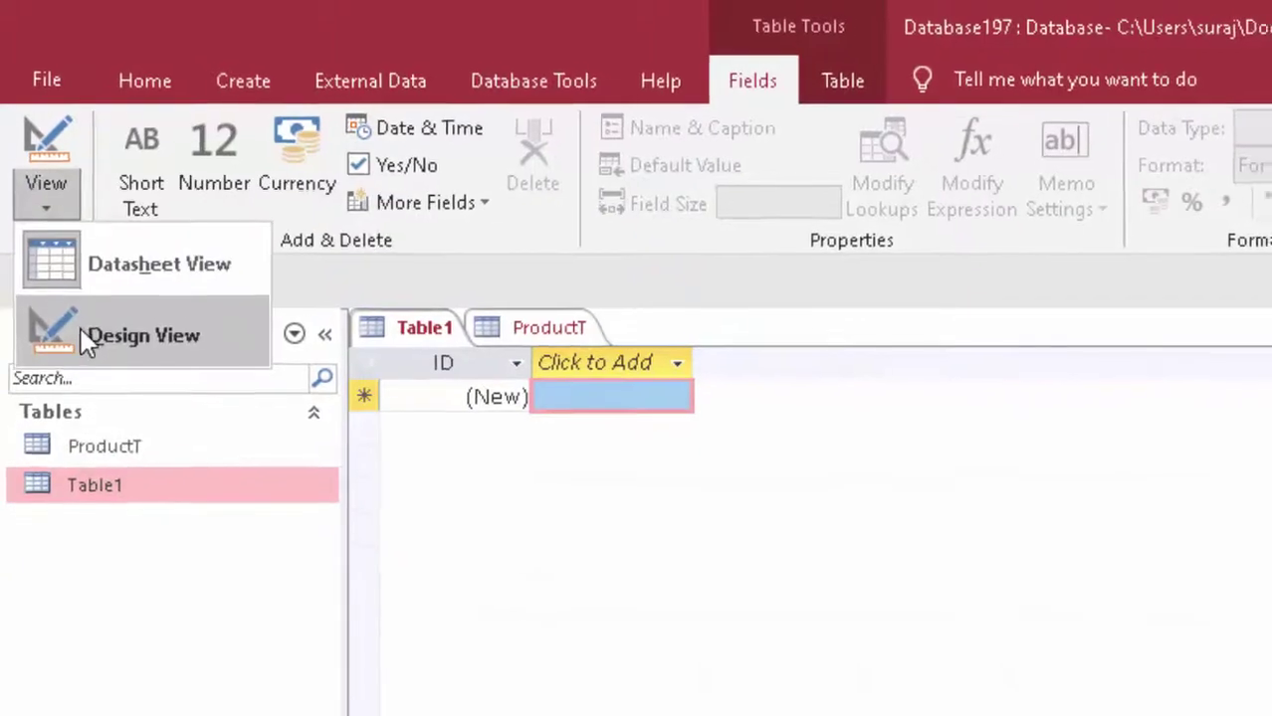
click(84, 338)
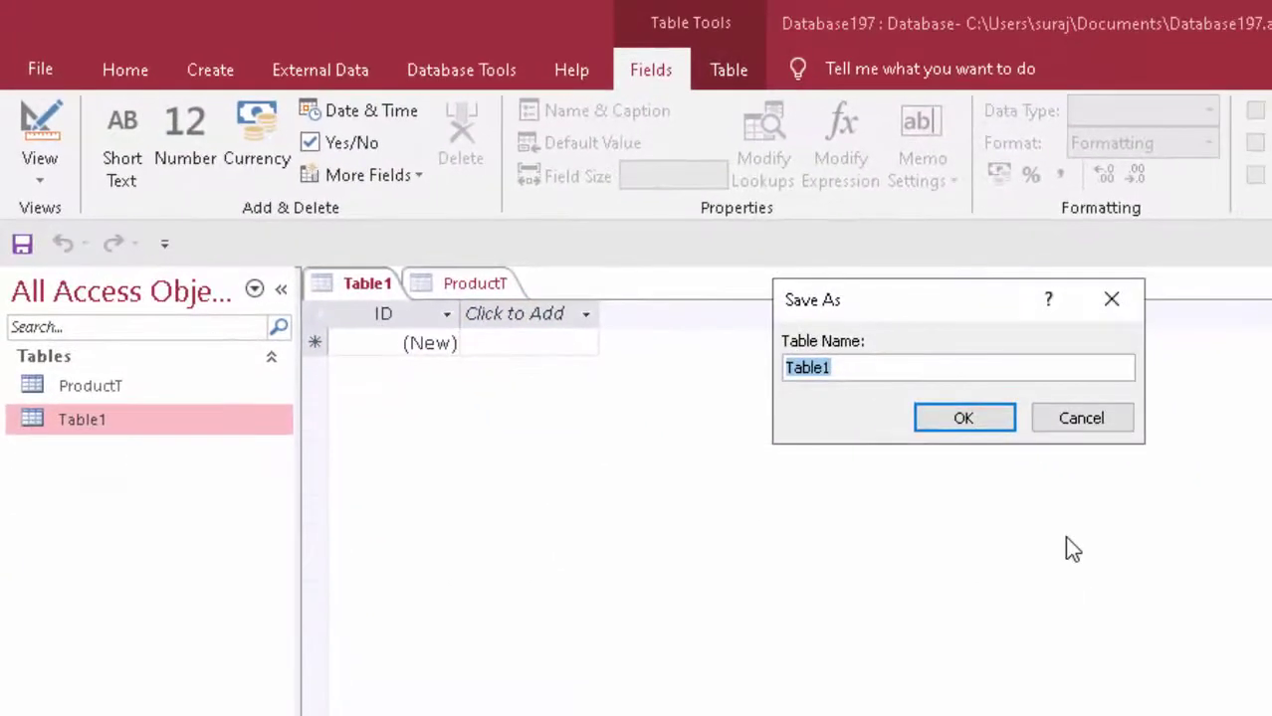
key(BackSpace)
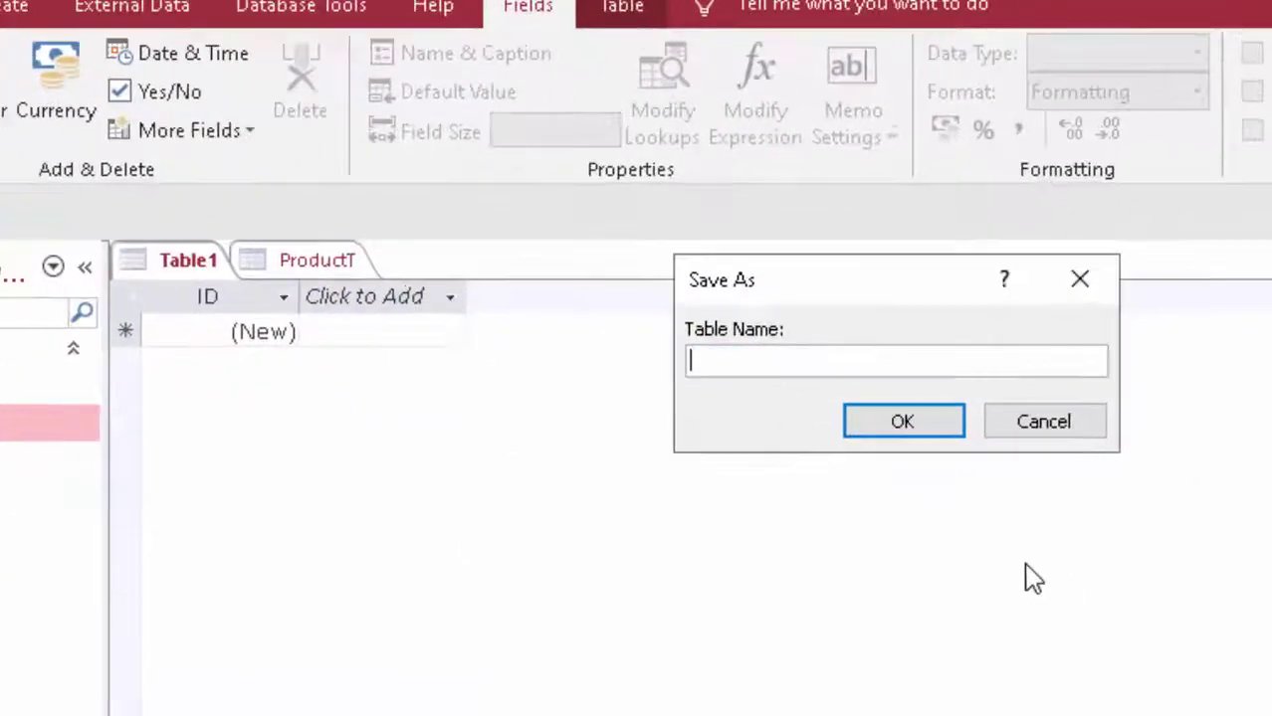
text(Cu)
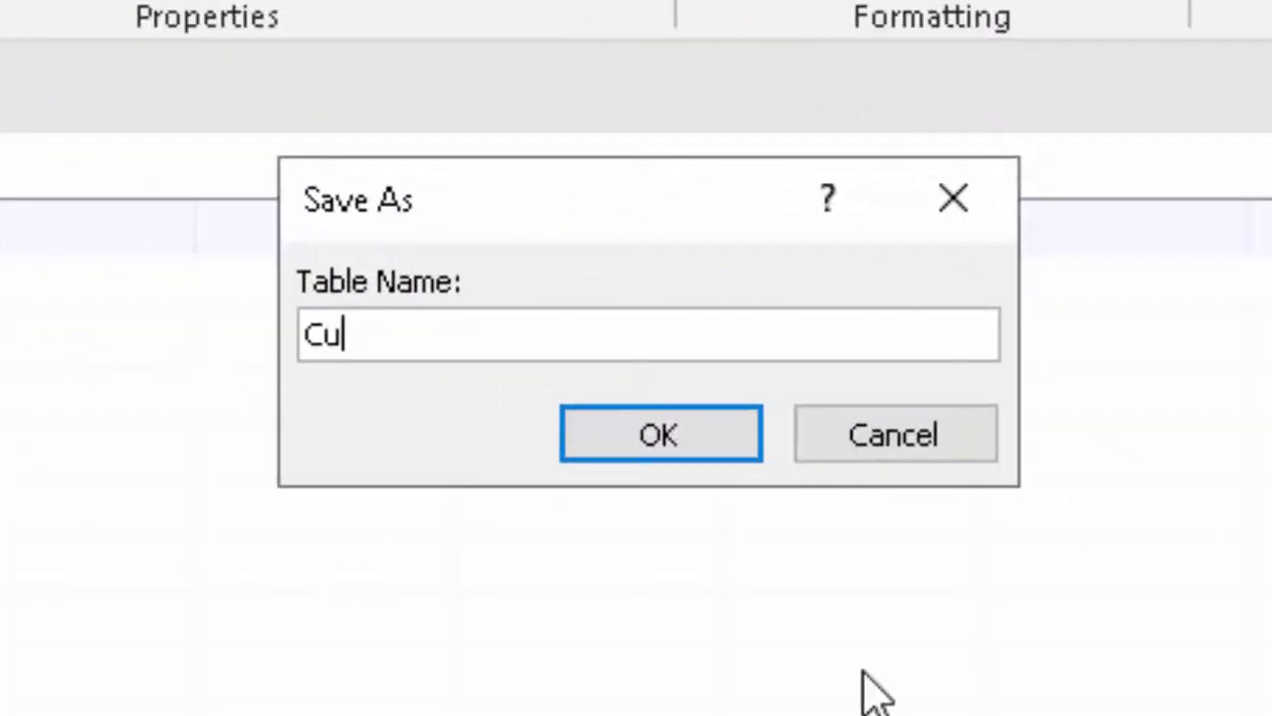
text(stome)
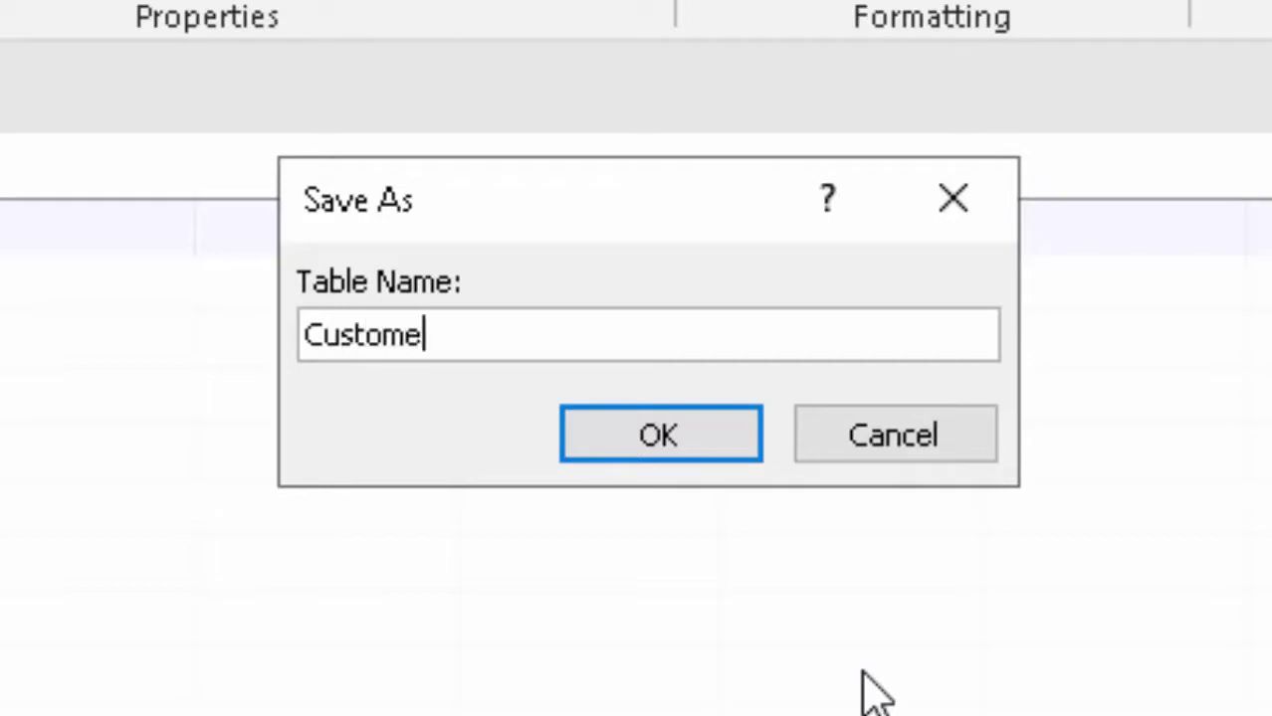
text(Z)
key(BackSpace)
key(BackSpace)
text(rT)
key(Return)
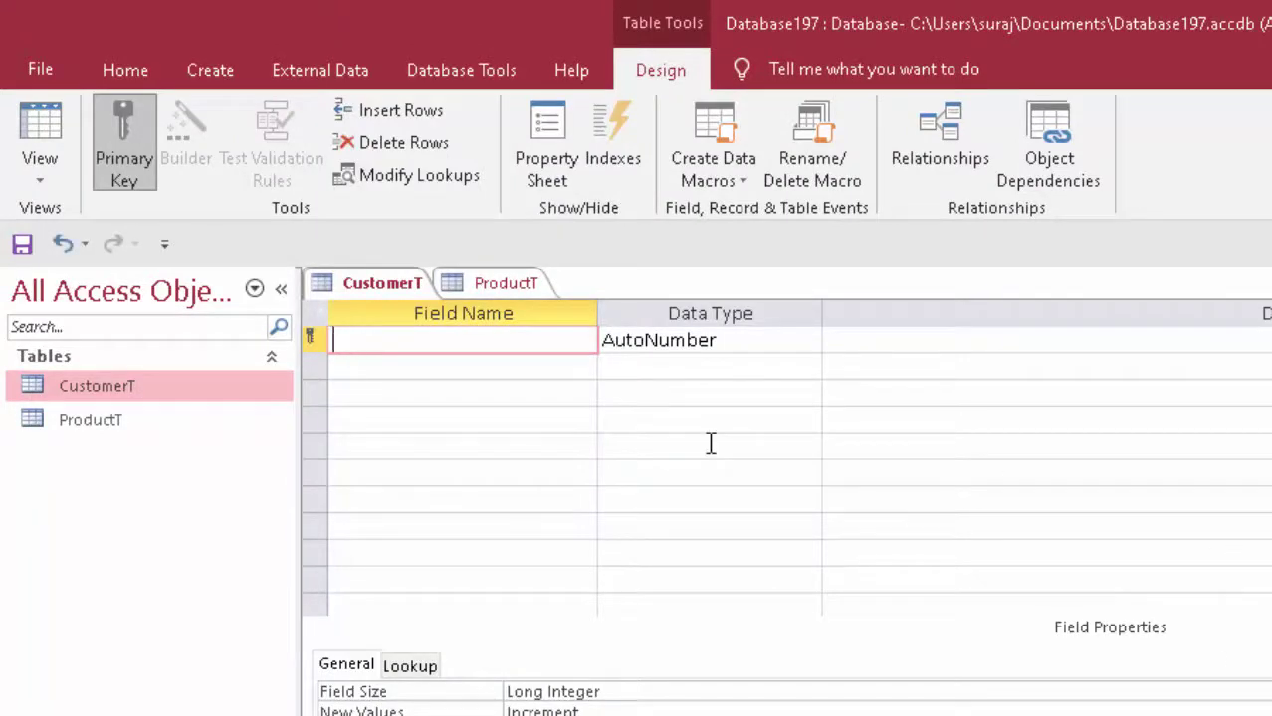
Step: Name CustomerT's AutoNumber primary key field Customer Id and move on to the second field row
text(C)
text(us)
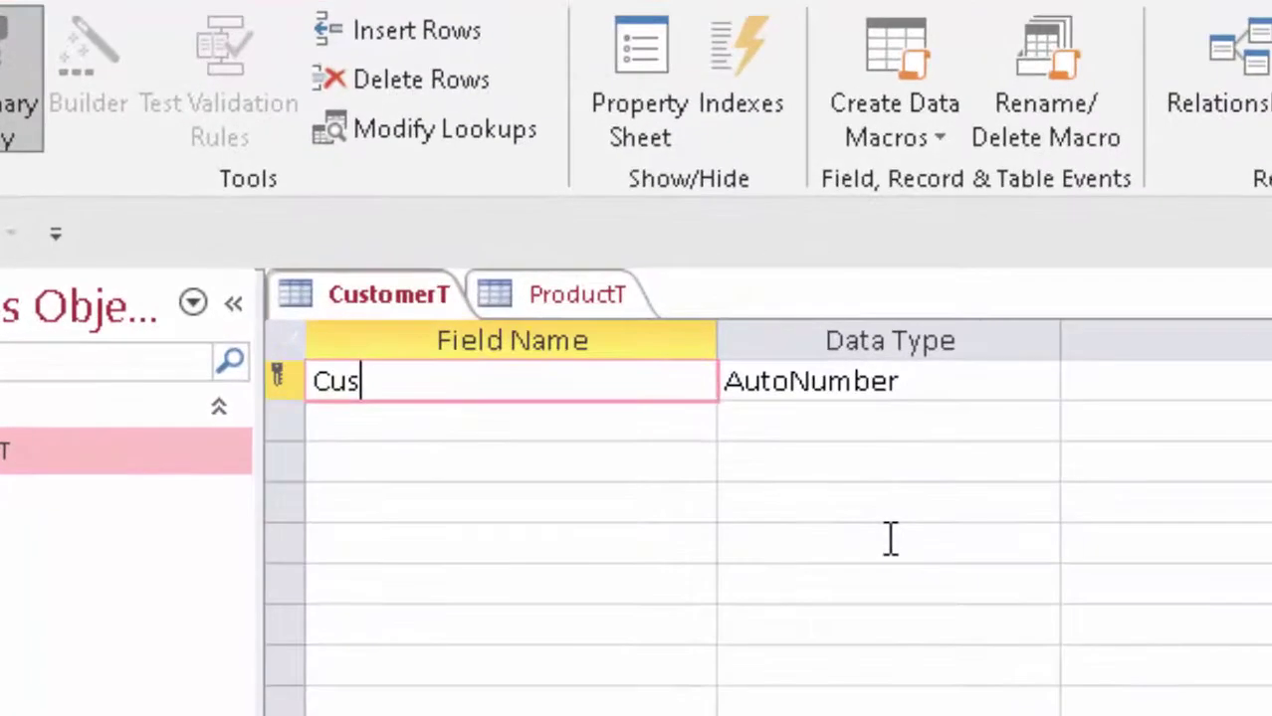
text(tomer)
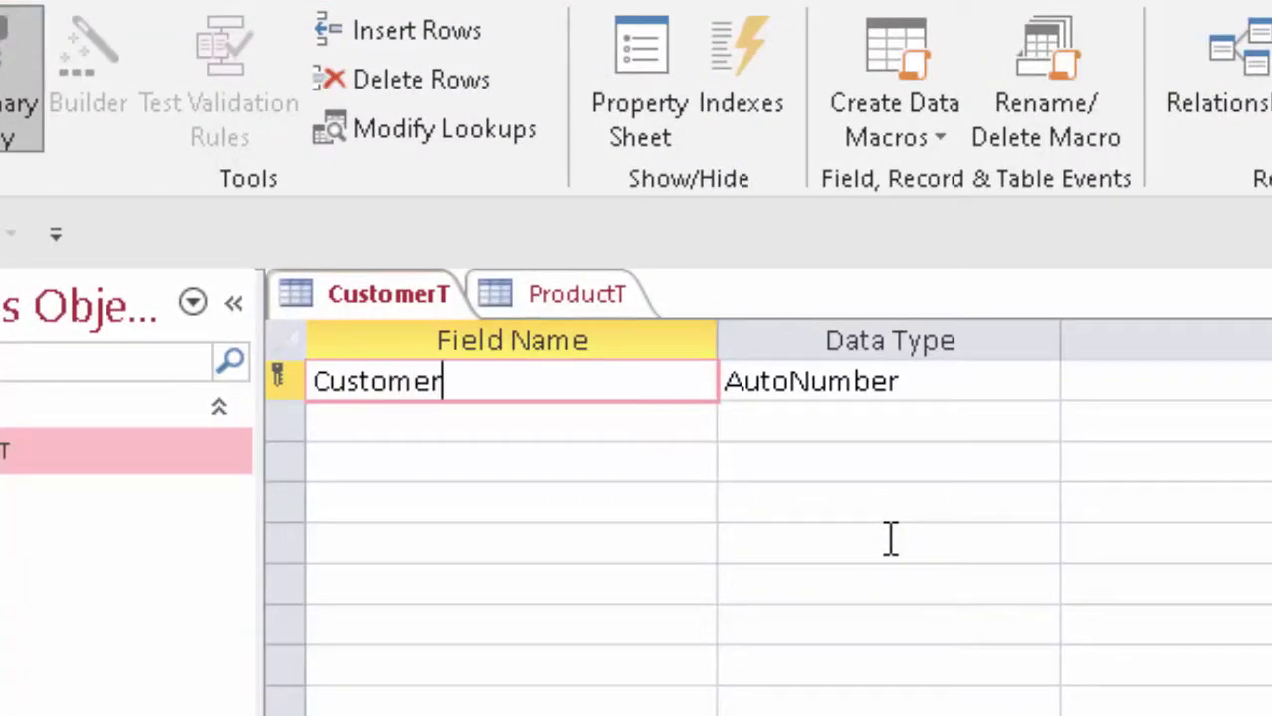
text( Id)
key(Tab)
key(Tab)
key(Tab)
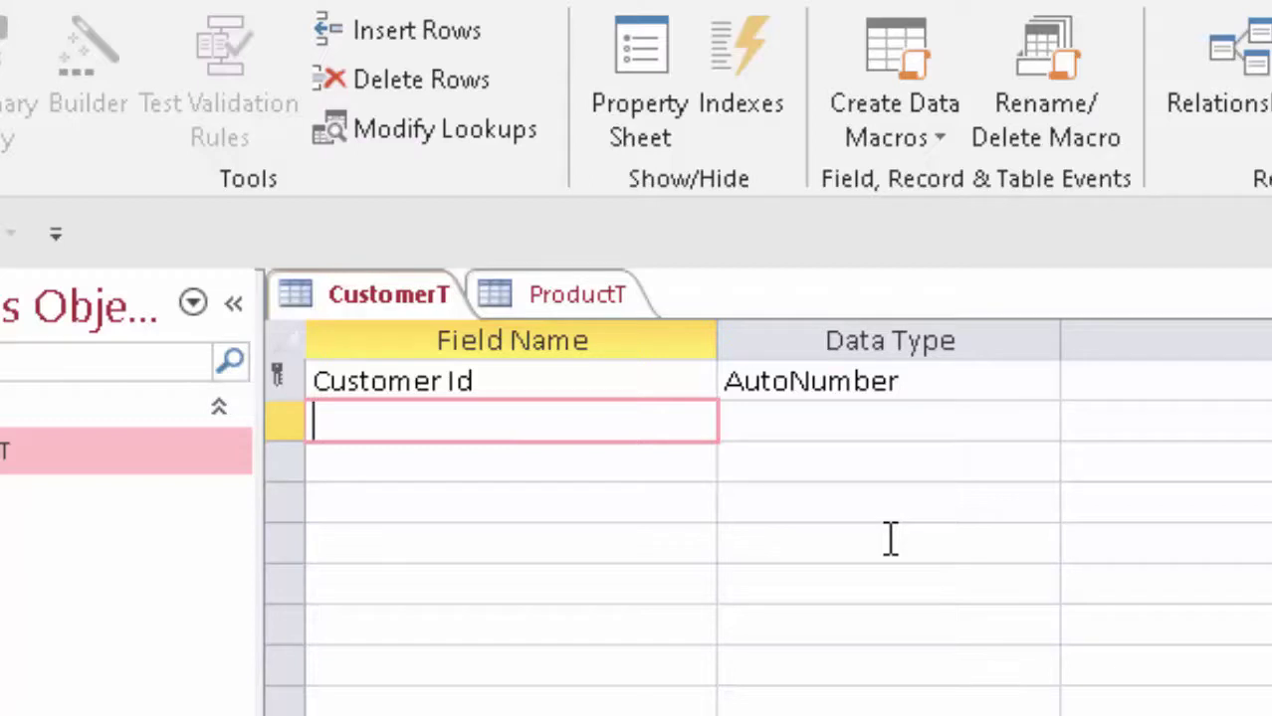
Step: Set the Customer Id field's data type to Number and add a Short Text field named Name of Customer
click(1040, 382)
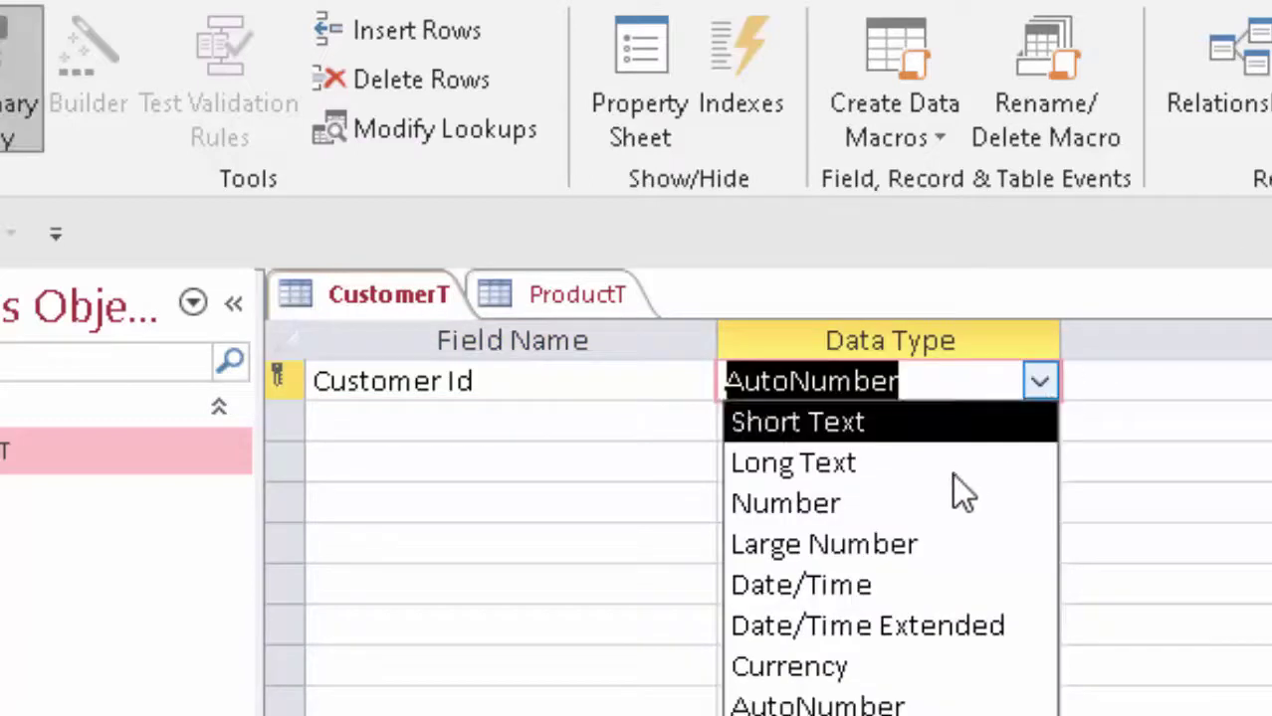
click(936, 508)
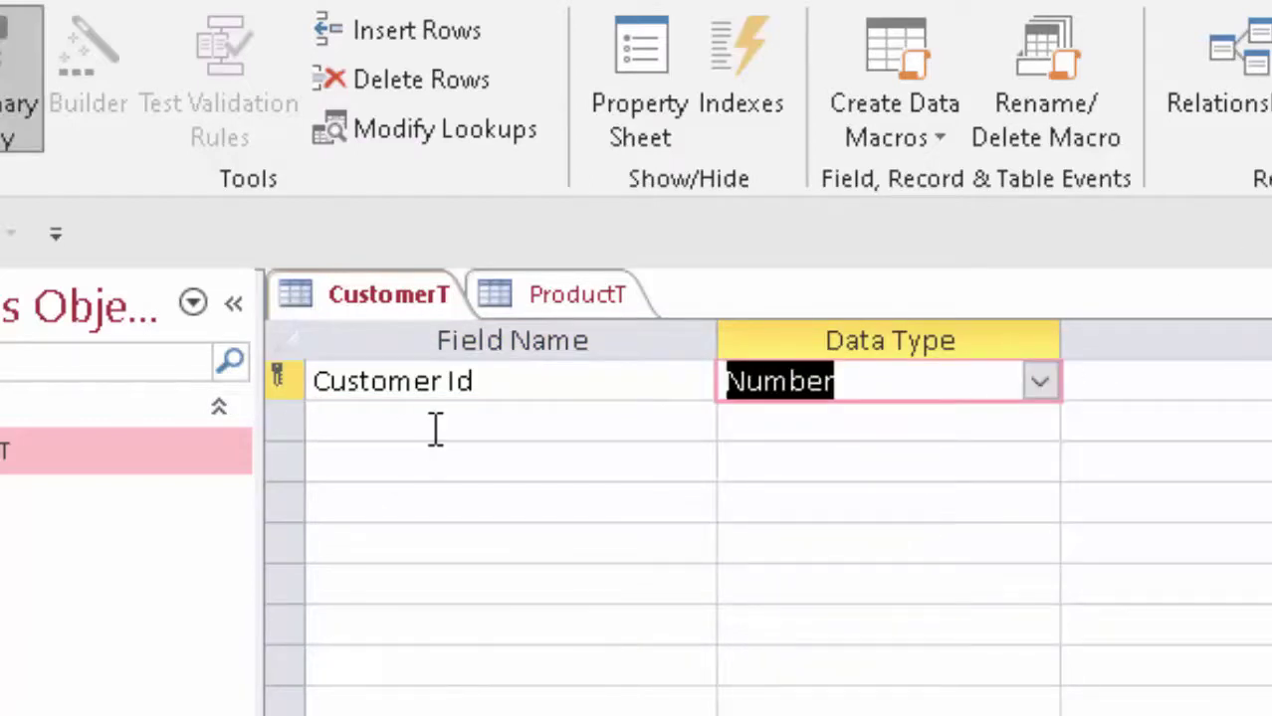
click(435, 430)
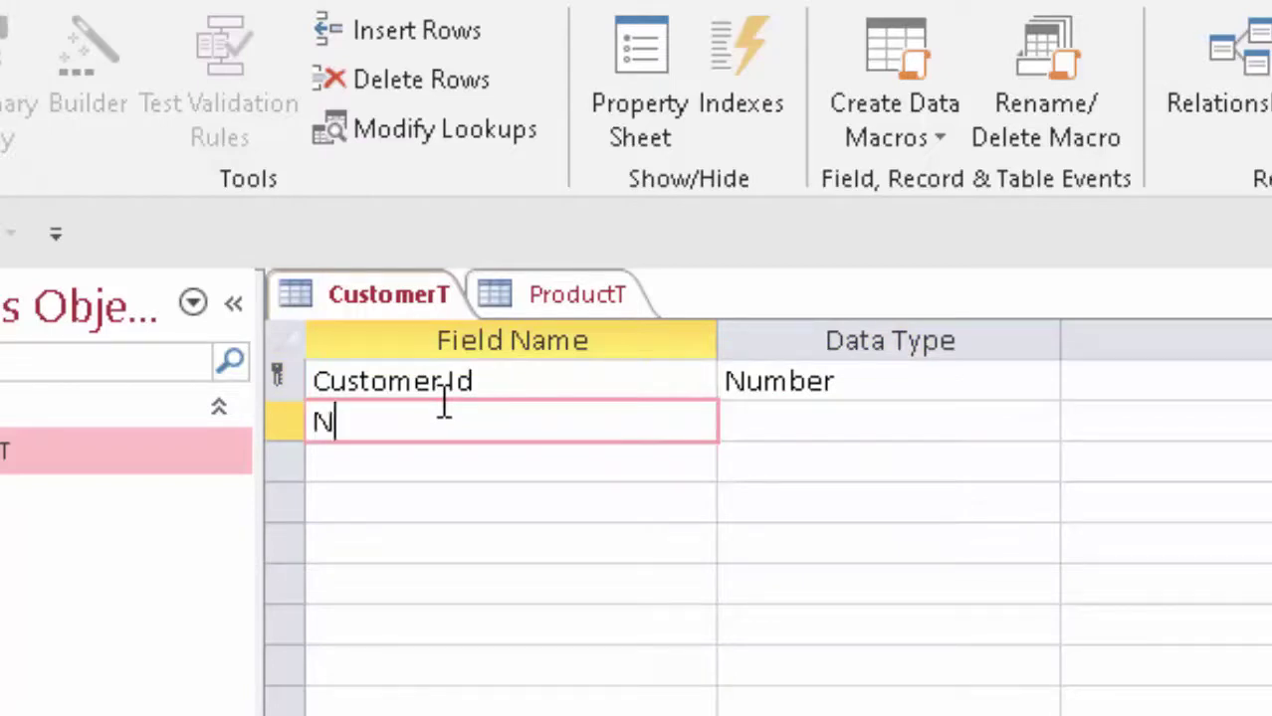
text(Name of Cus)
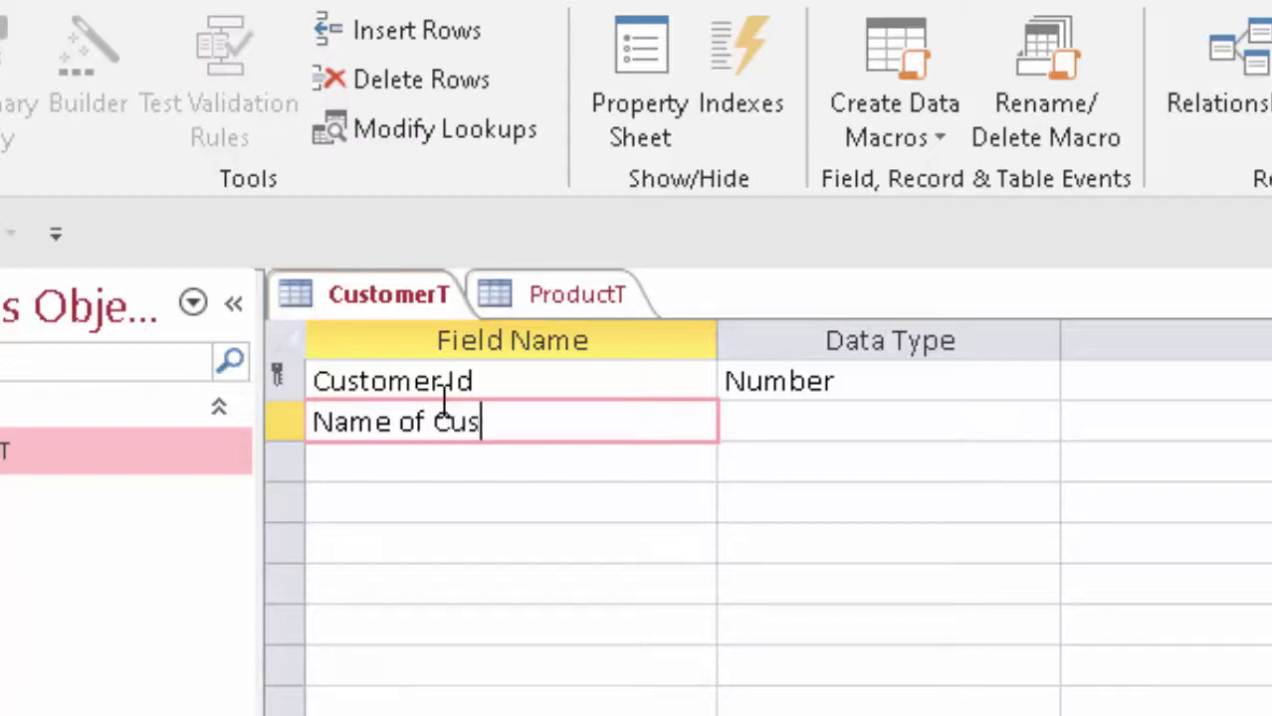
text(tomer)
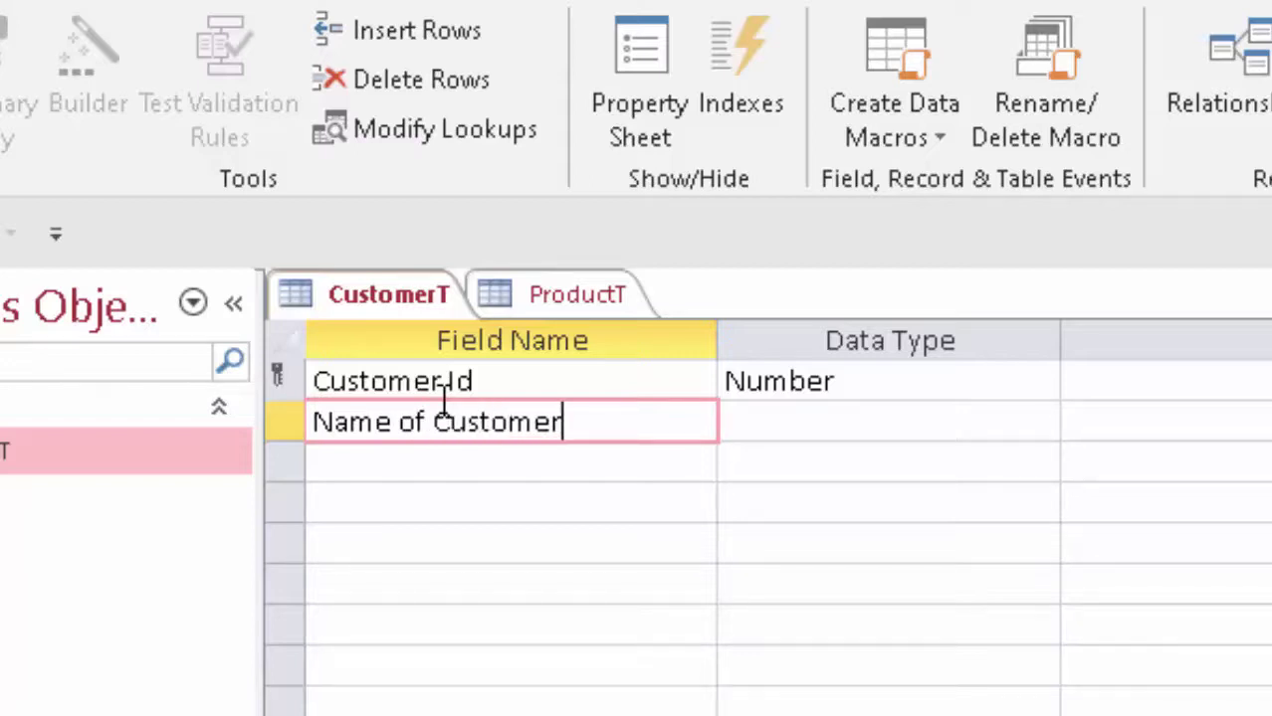
click(909, 432)
click(1041, 432)
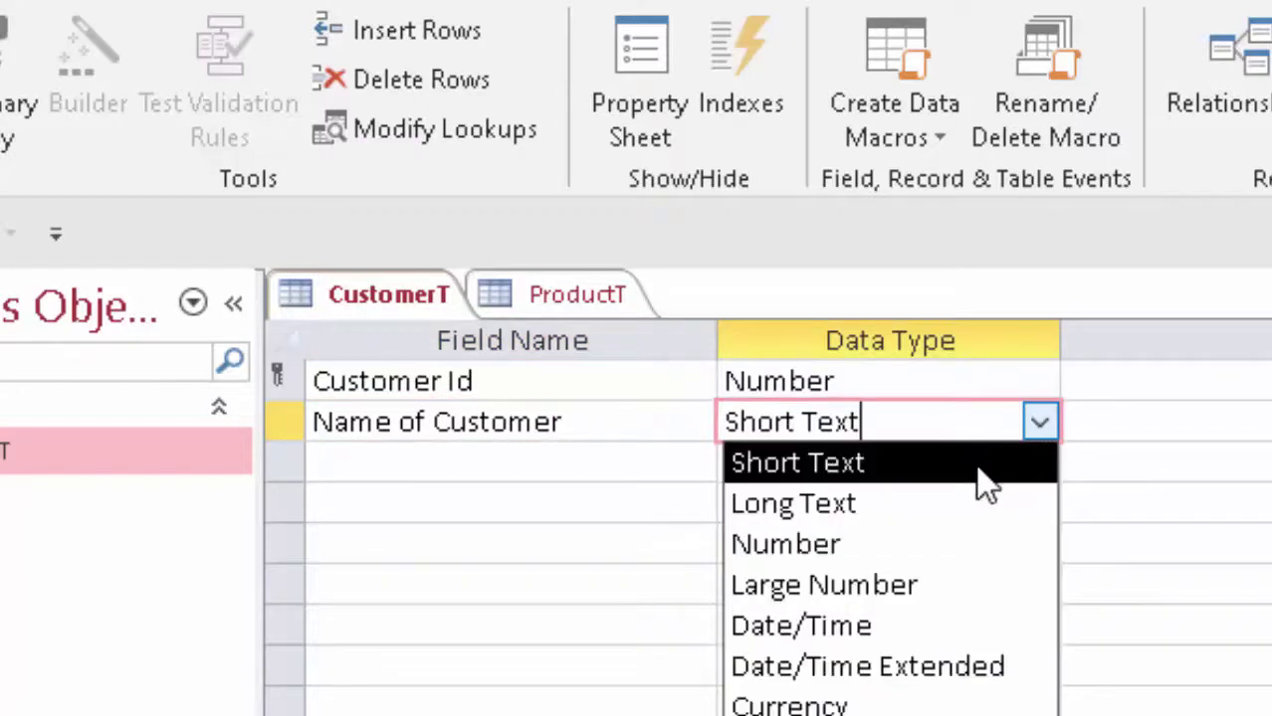
click(985, 464)
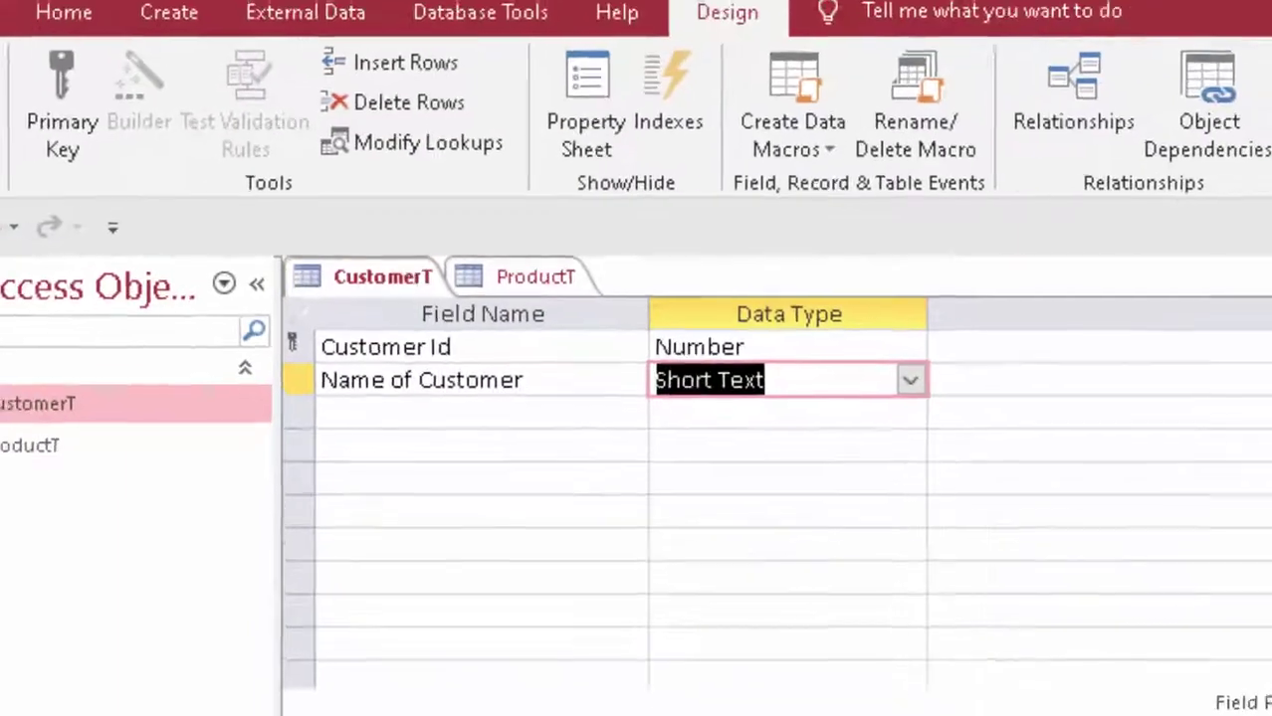
Step: Save CustomerT, show it in Datasheet View, and widen the Customer Id column to show its full heading
click(40, 114)
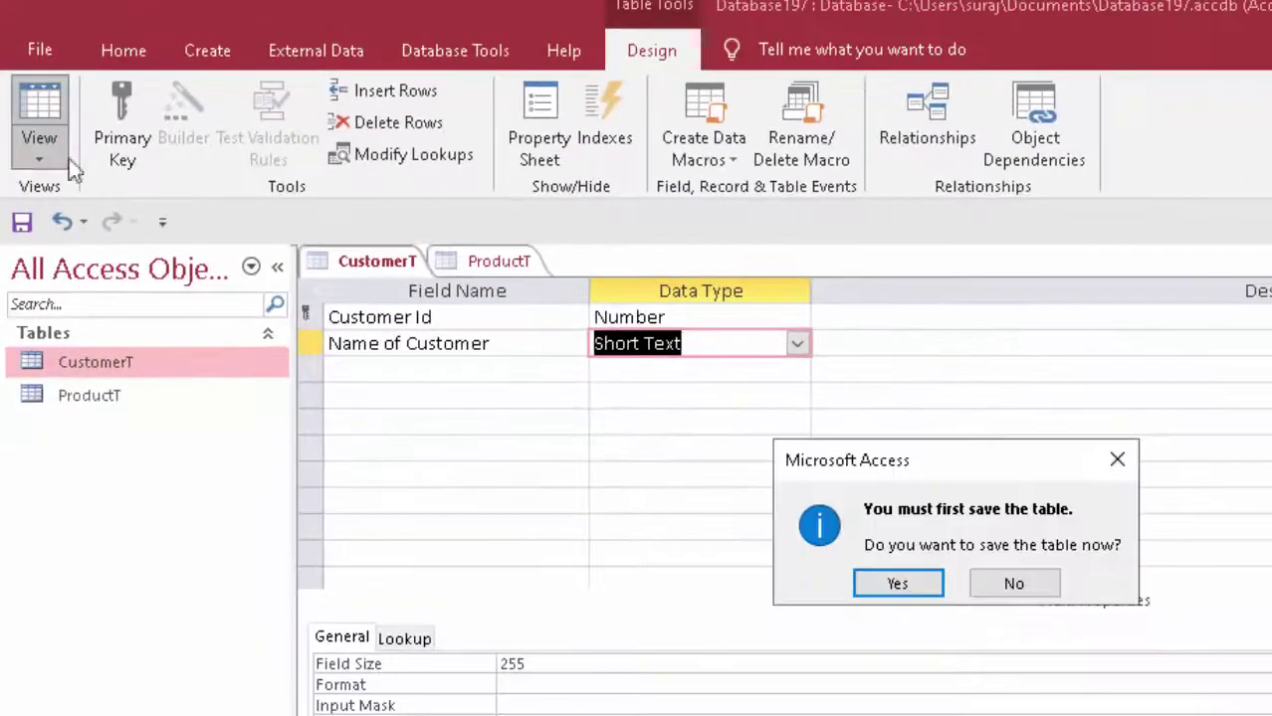
click(897, 584)
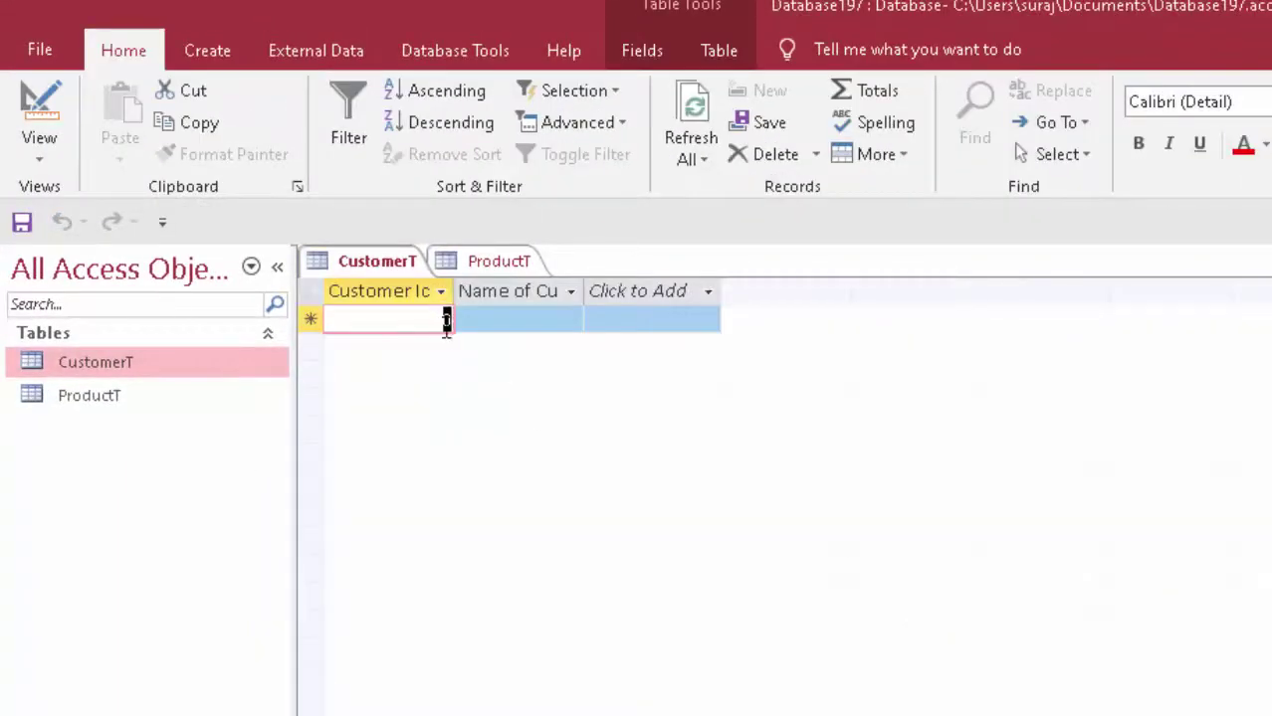
drag(449, 317, 462, 316)
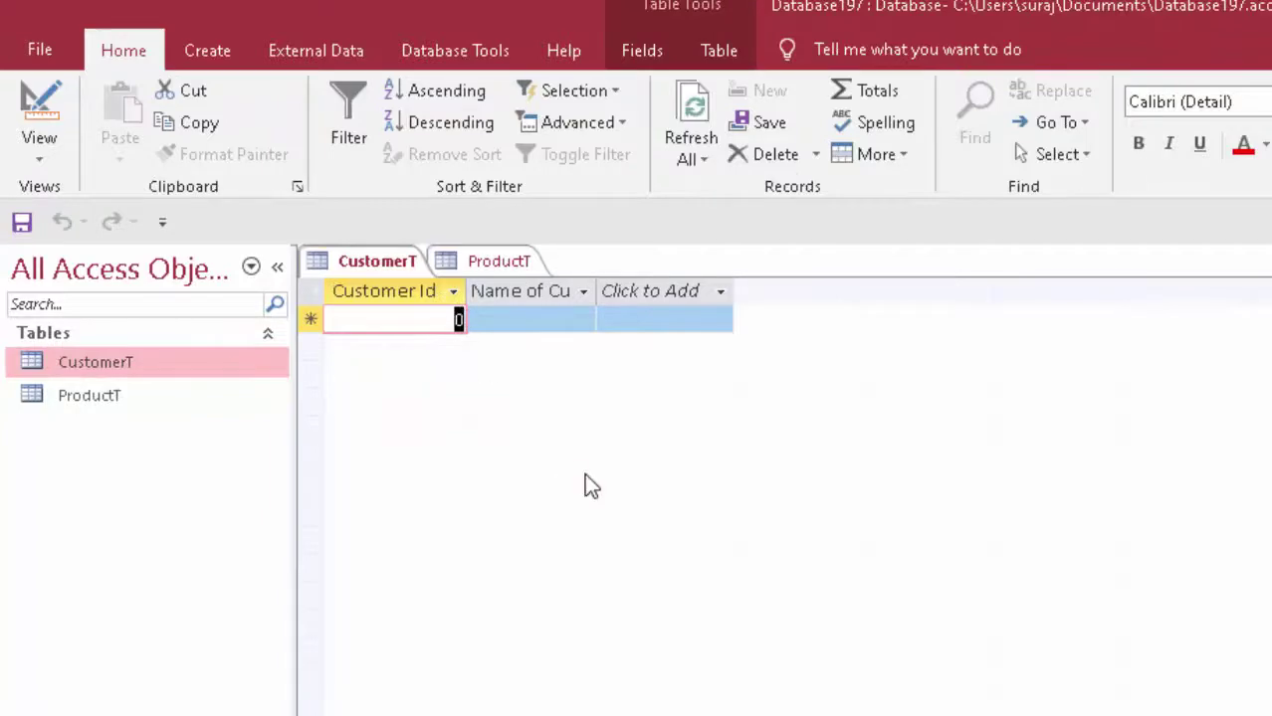
Step: Enter two records in CustomerT, each with the customer's ID number and name
text(1)
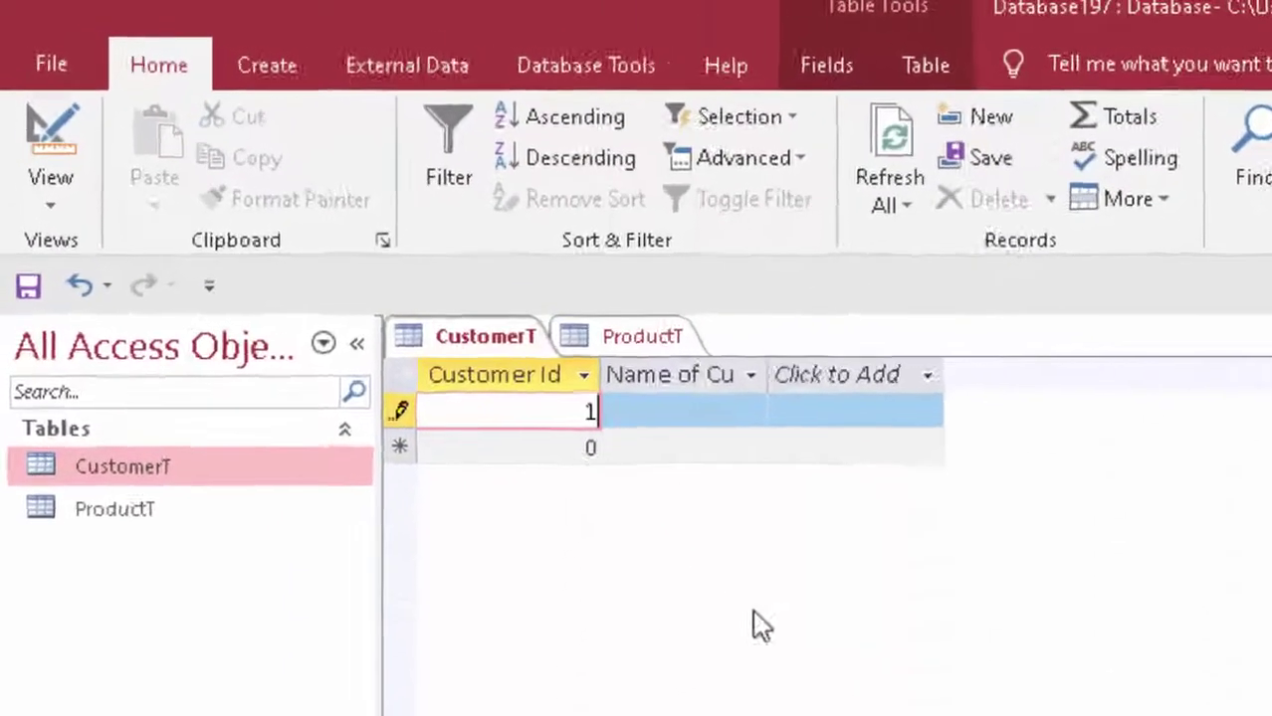
text(001)
key(Tab)
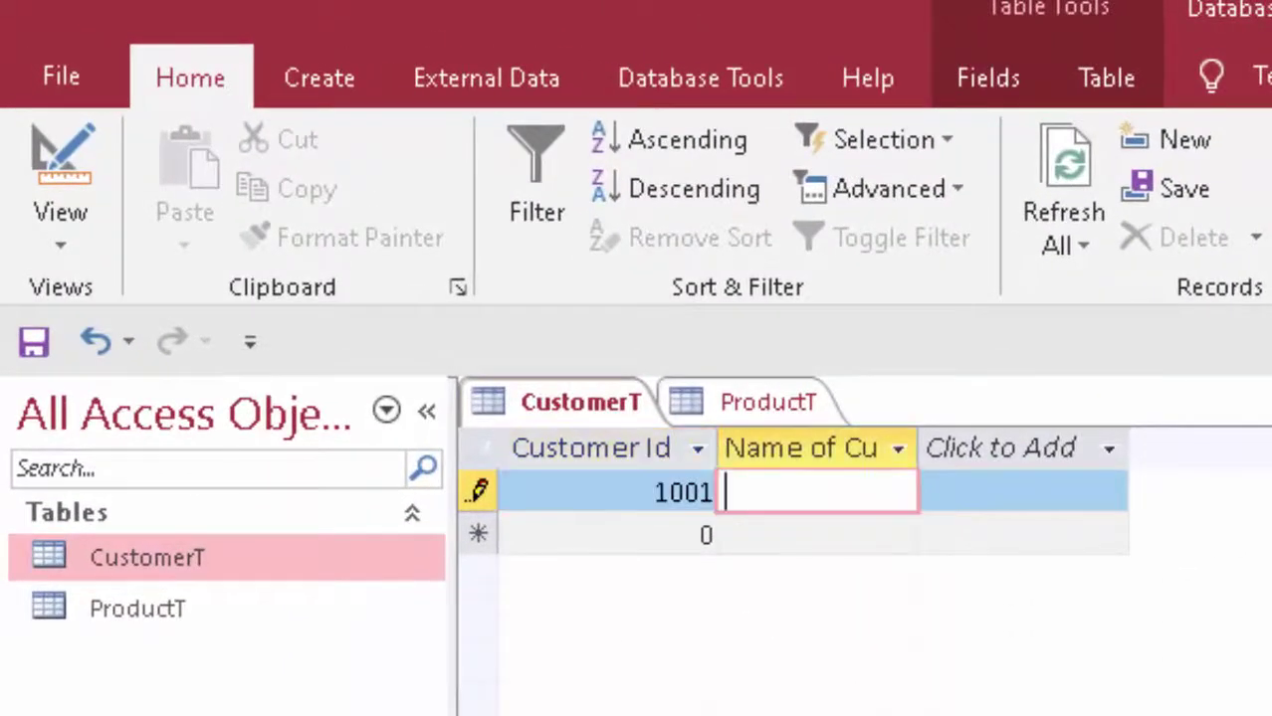
text(Ram)
key(Tab)
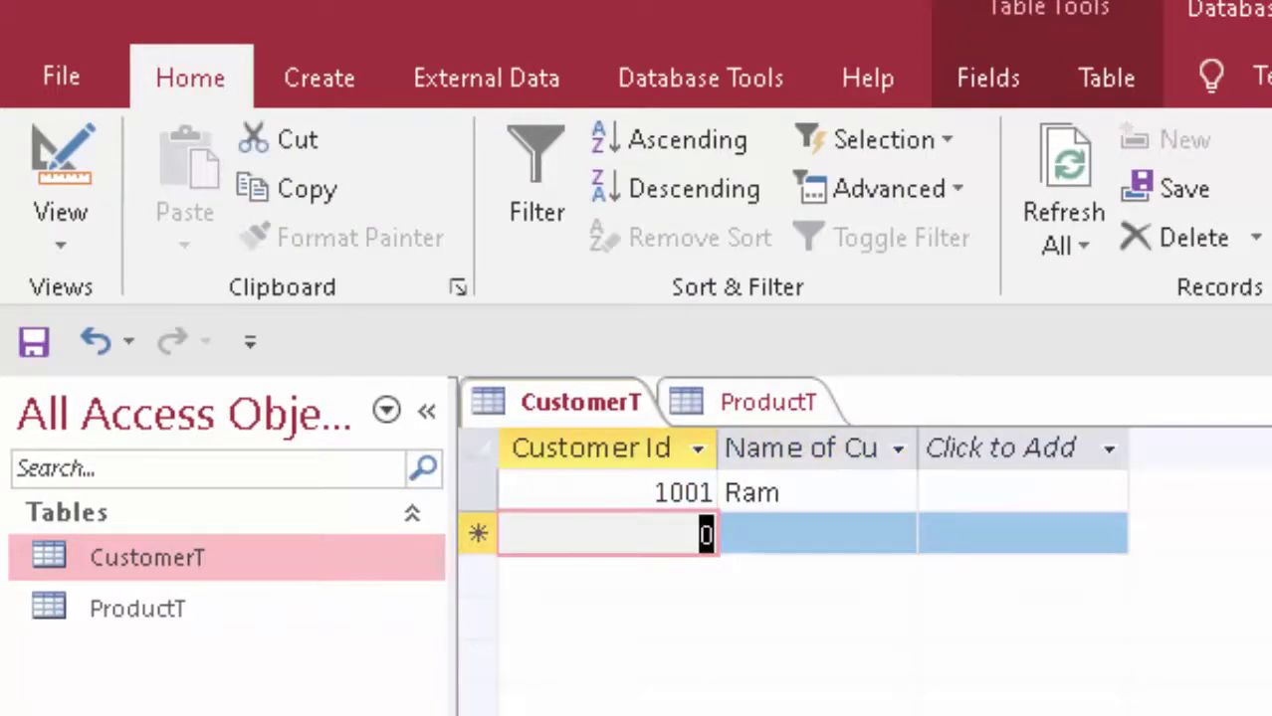
text(1002)
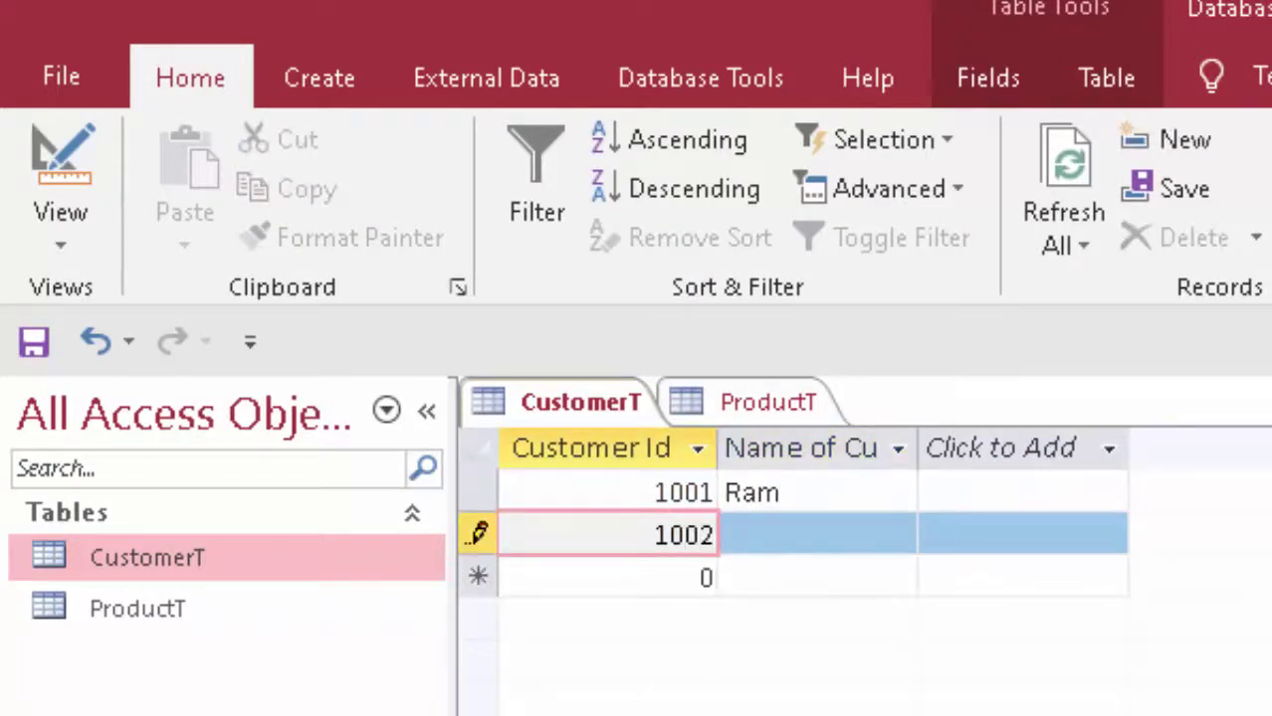
key(Tab)
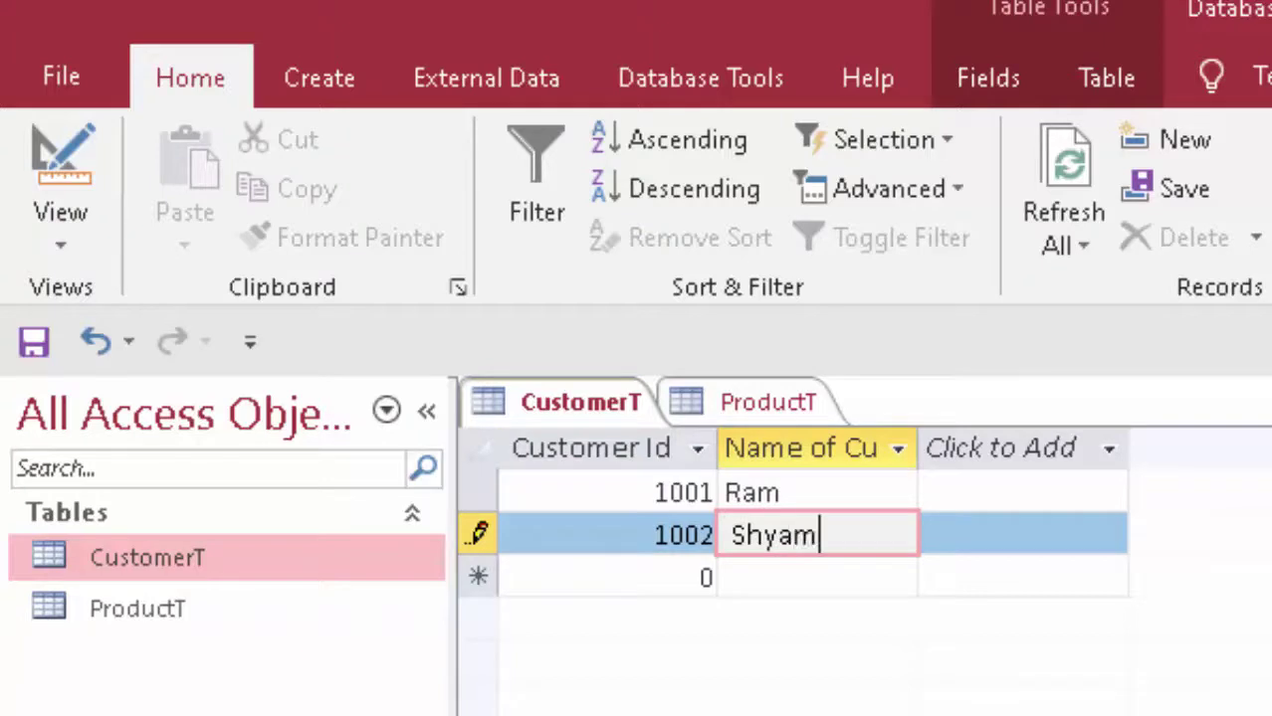
key(Tab)
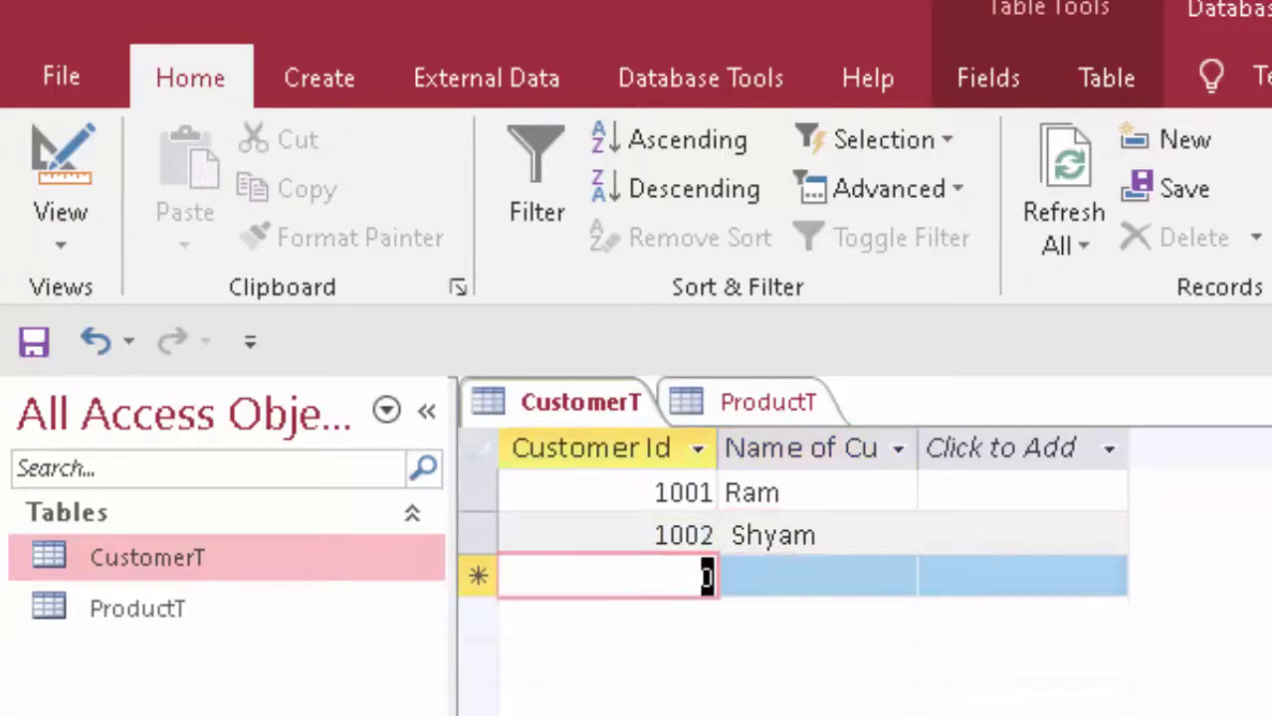
Step: Review the ProductT records and examine its field setup in Design View
double_click(204, 622)
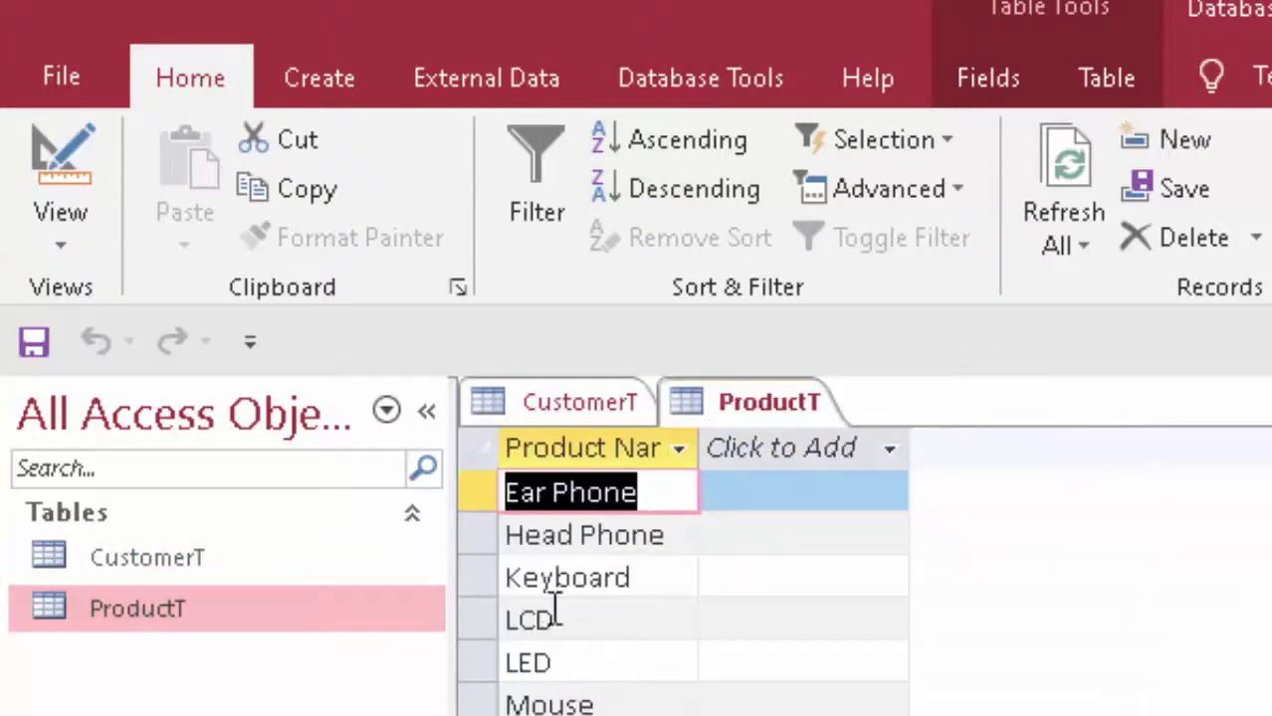
right_click(274, 610)
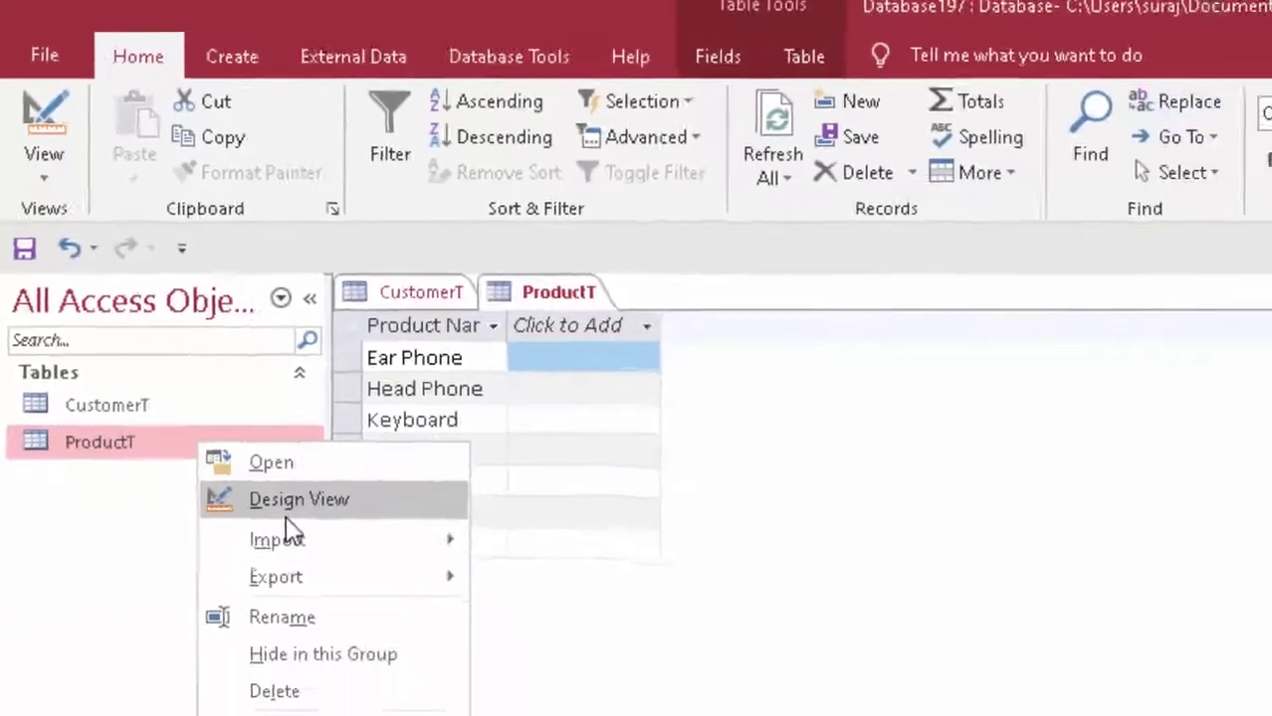
click(287, 507)
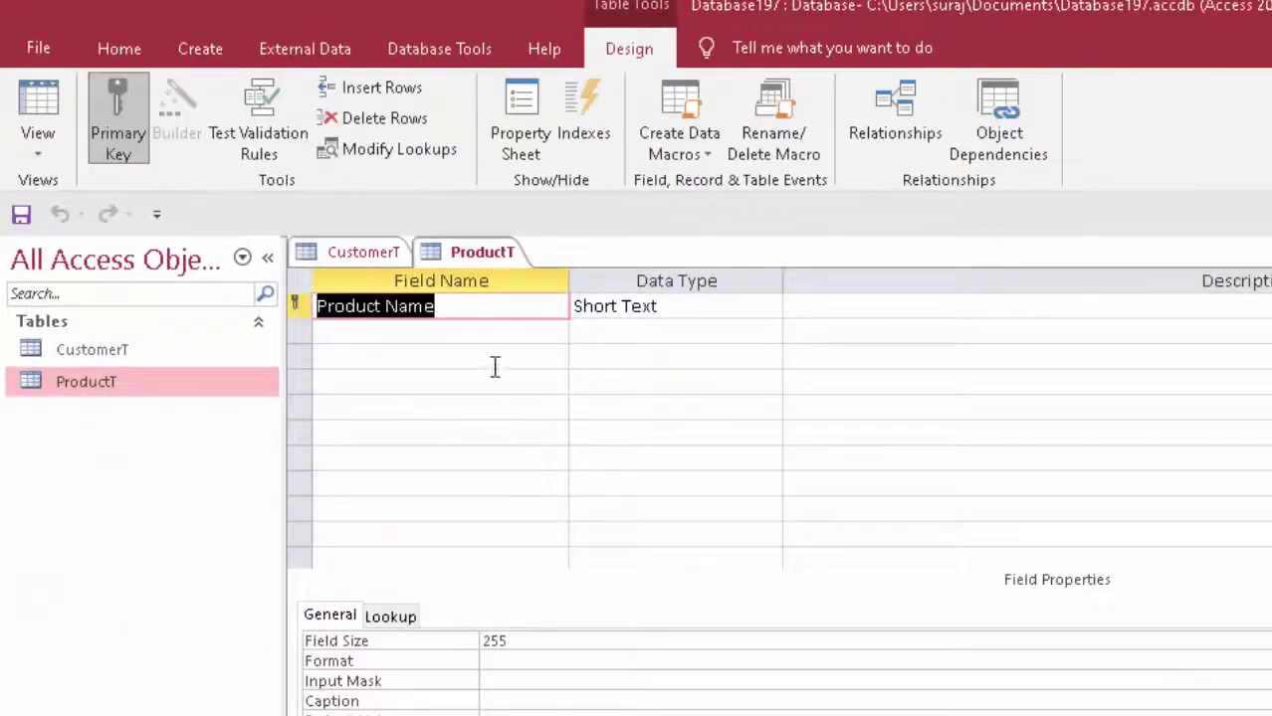
Step: Open CustomerT in Design View and add a third field named Product Name
click(181, 352)
right_click(181, 352)
click(243, 403)
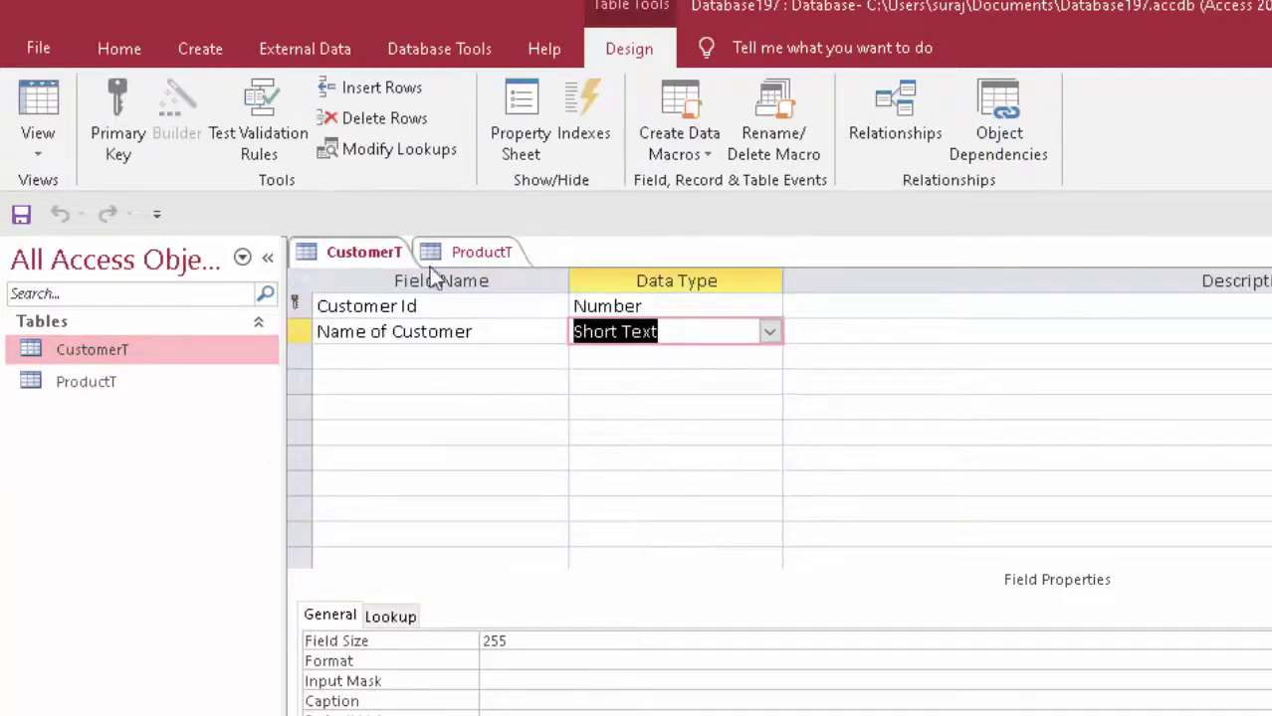
click(376, 360)
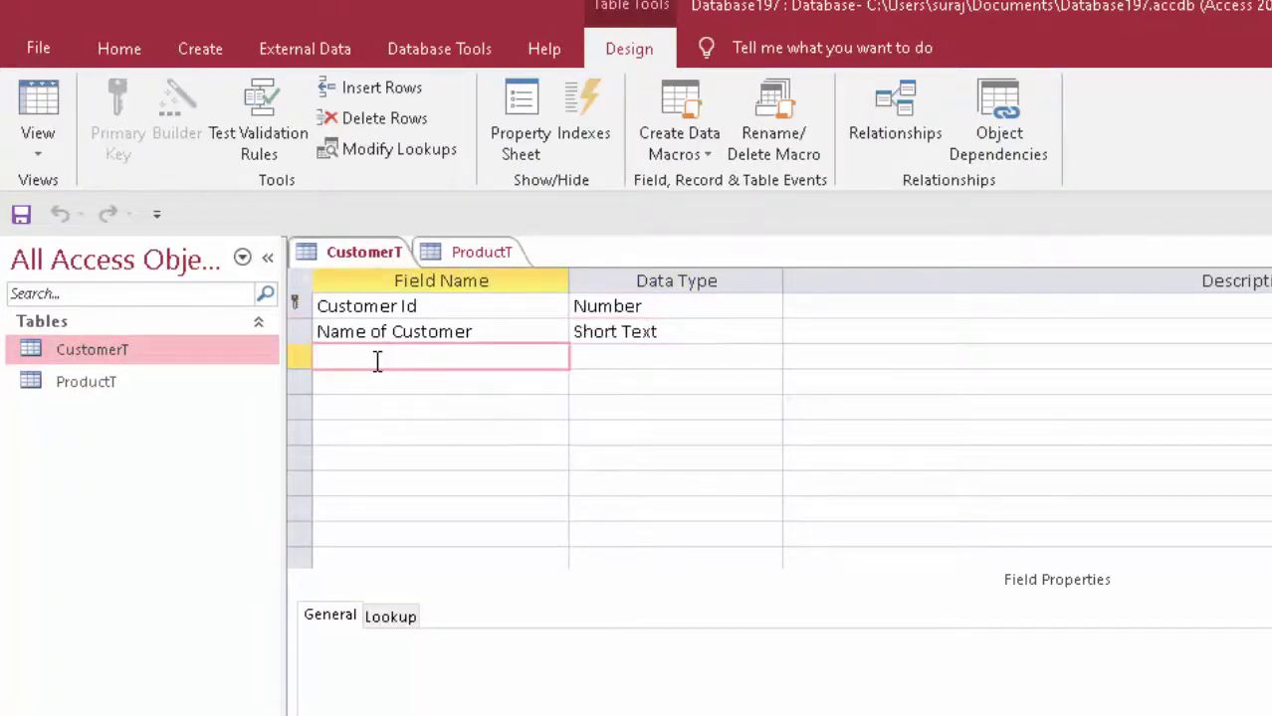
text(P)
text(roduct)
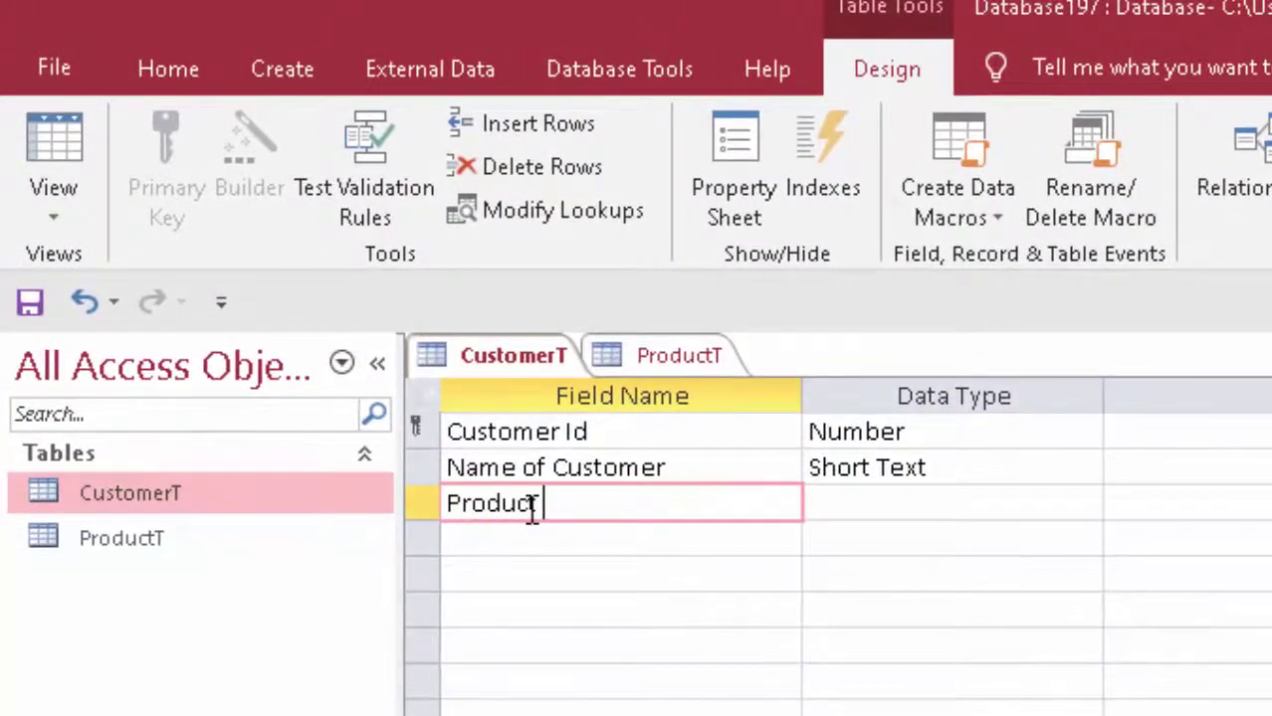
text( Name)
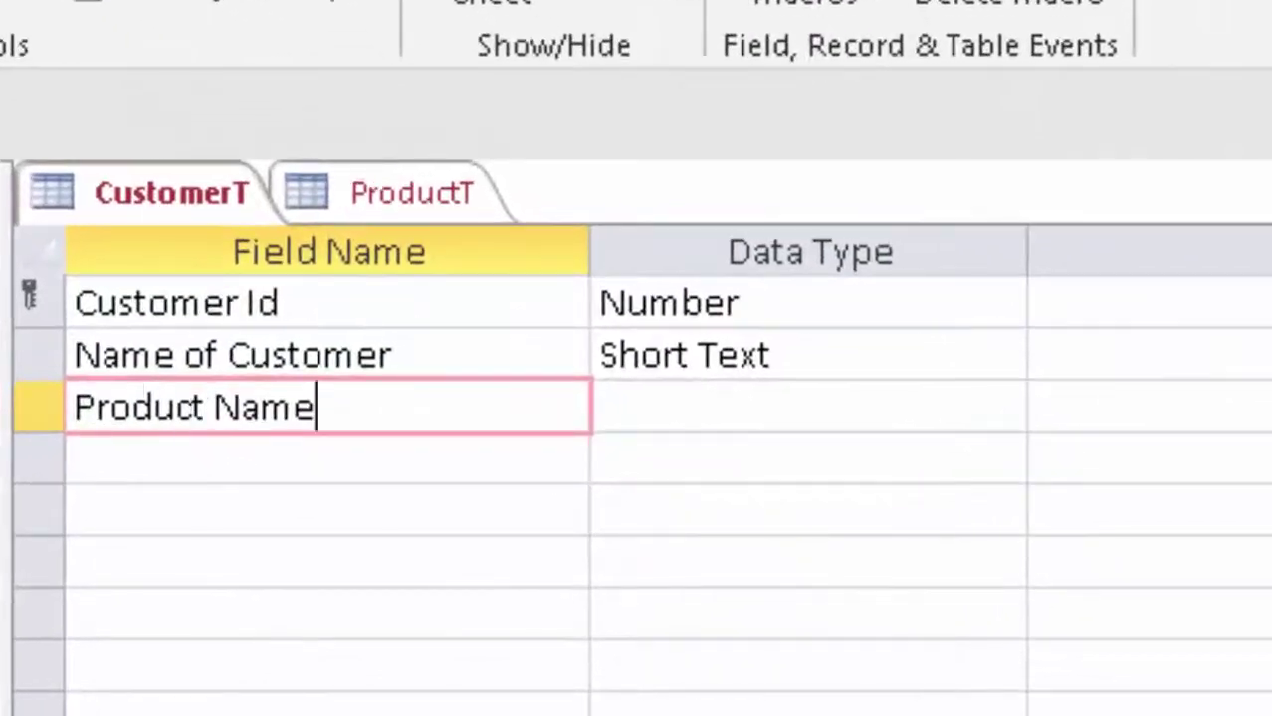
Step: Start the Lookup Wizard for Product Name, getting values from another table and choosing ProductT as the source
click(1012, 406)
click(1012, 408)
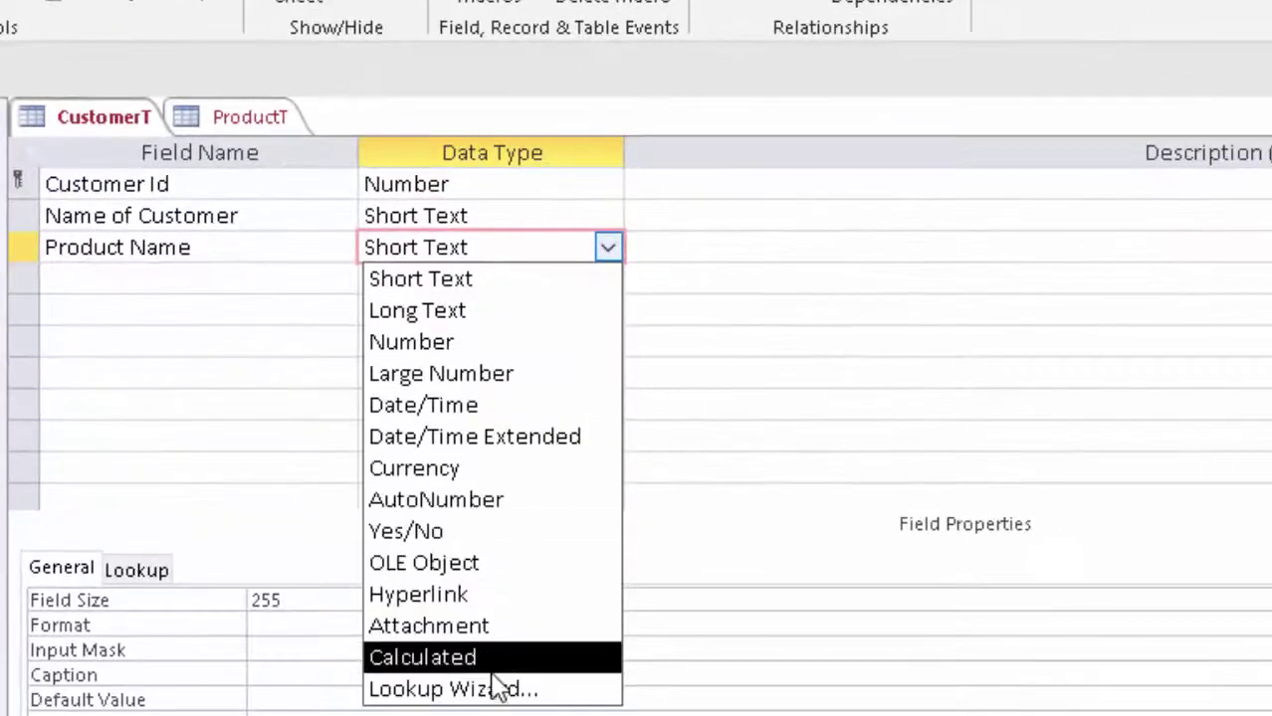
click(609, 715)
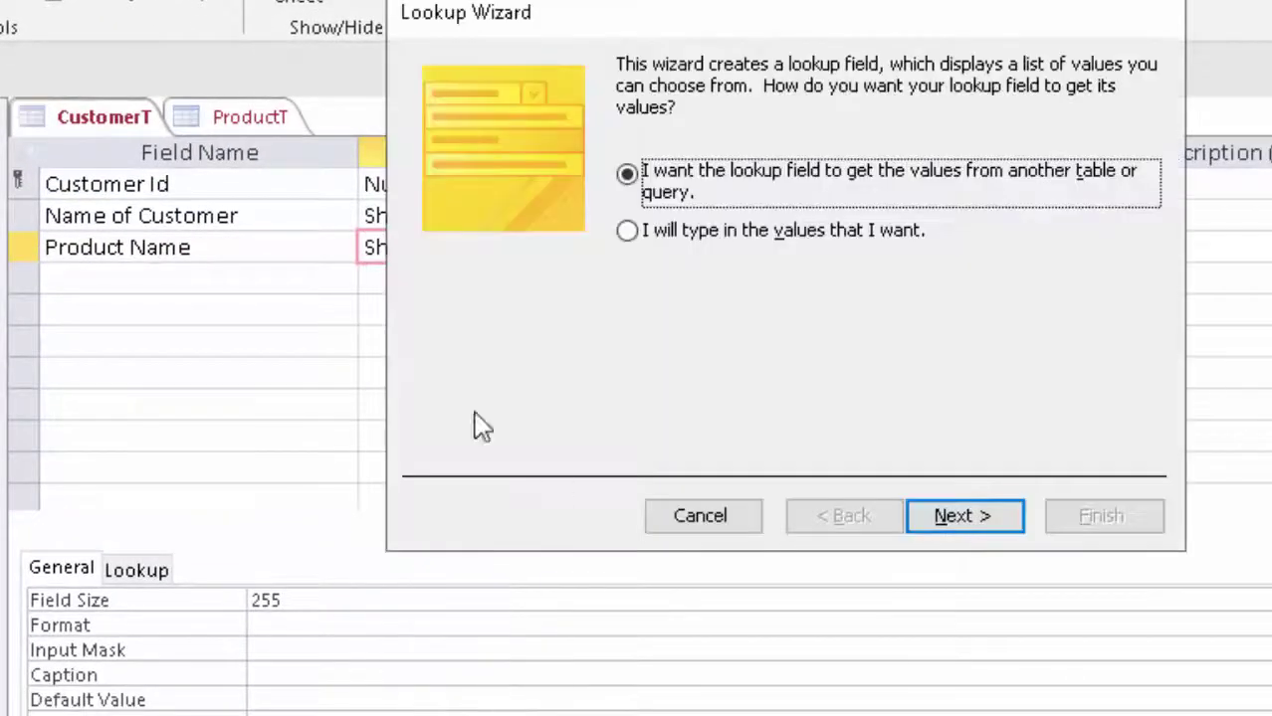
click(939, 527)
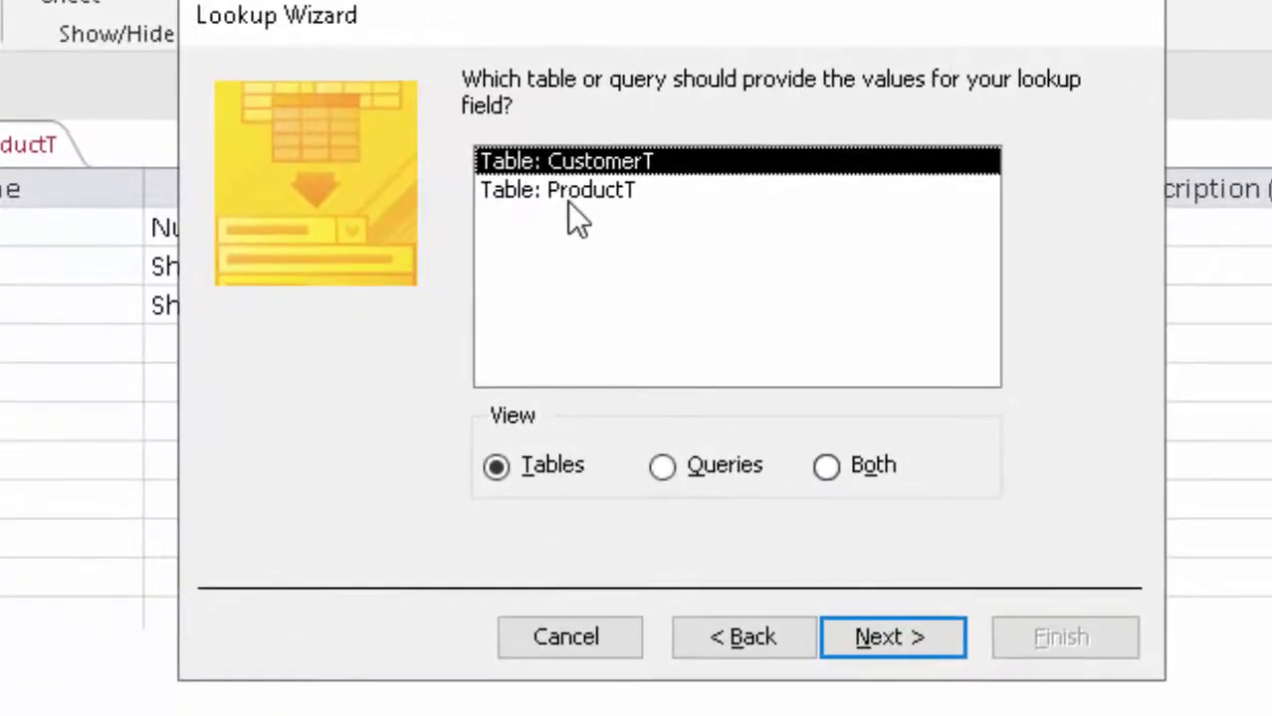
click(615, 183)
click(866, 633)
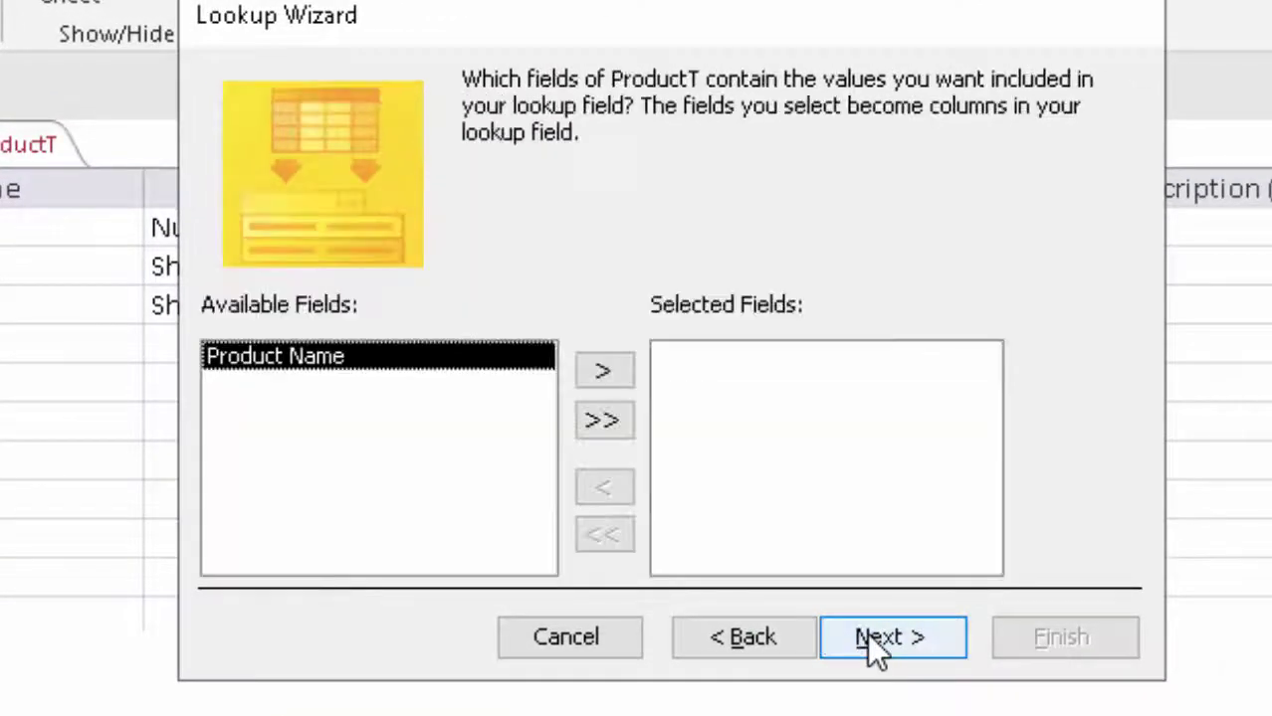
Step: Include ProductT's Product Name field in the lookup, finish the wizard, and save the table to create the relationship
click(610, 364)
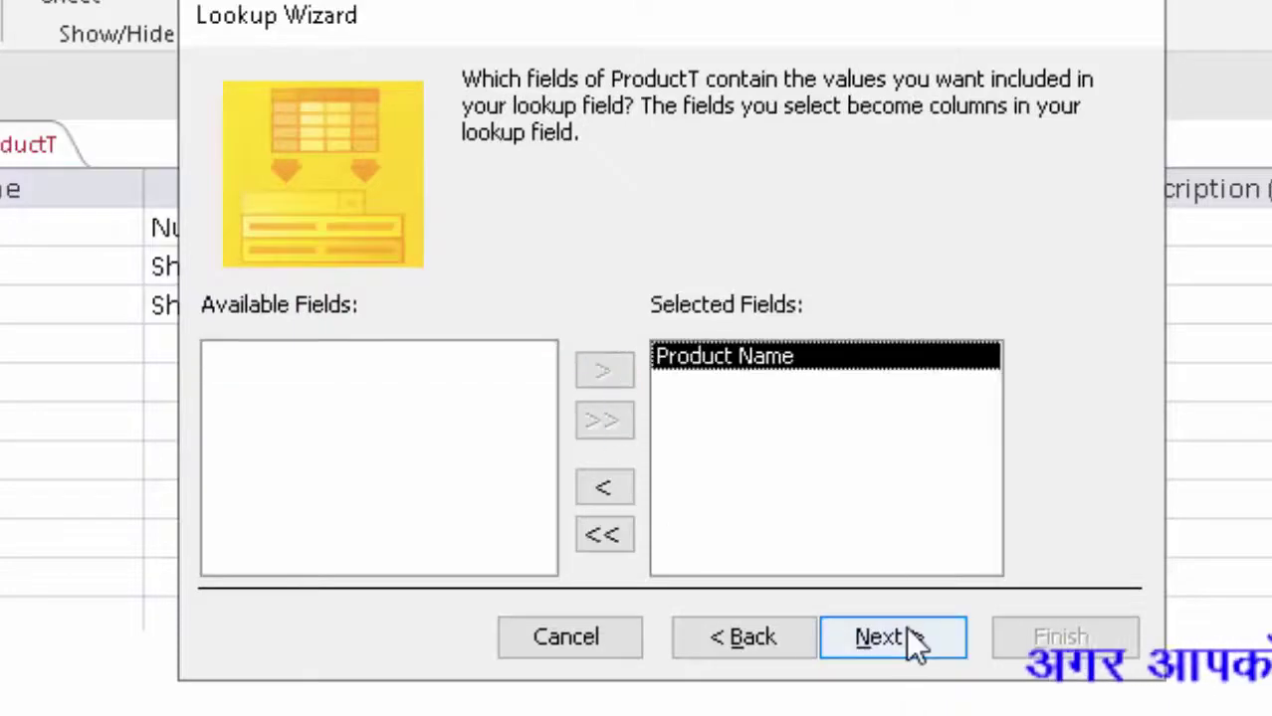
click(906, 627)
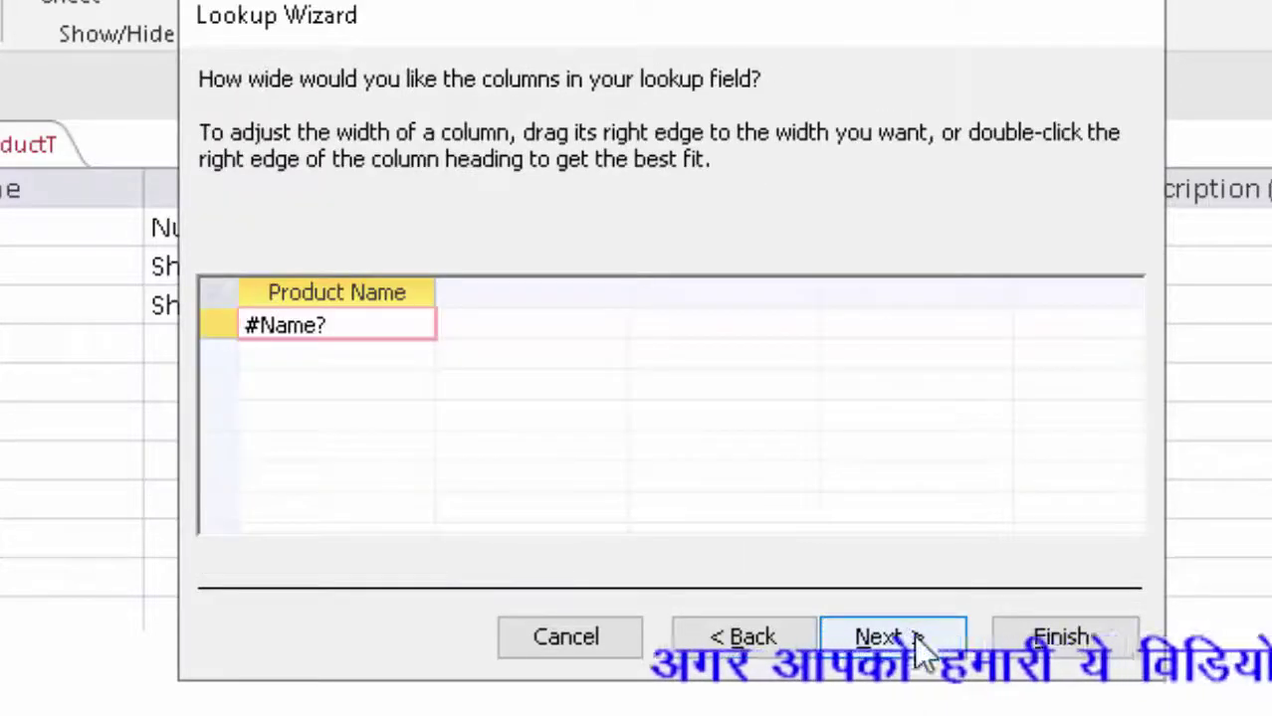
click(920, 638)
click(1061, 637)
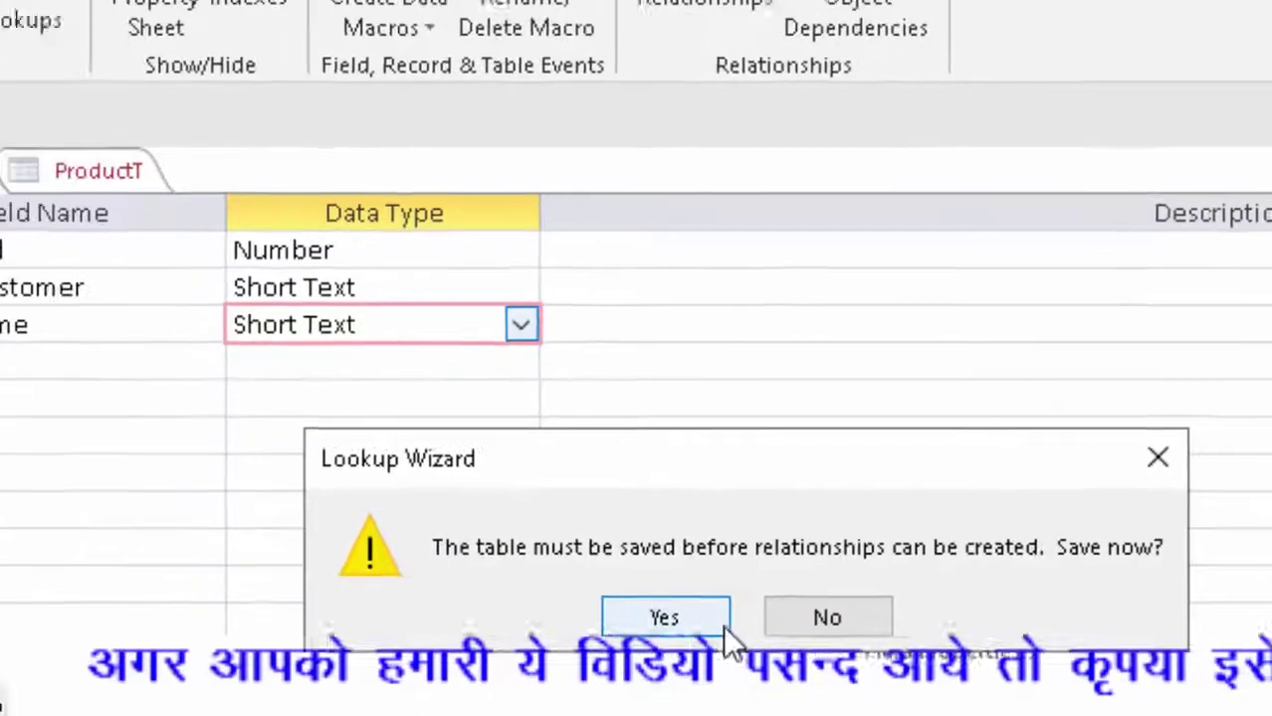
click(664, 623)
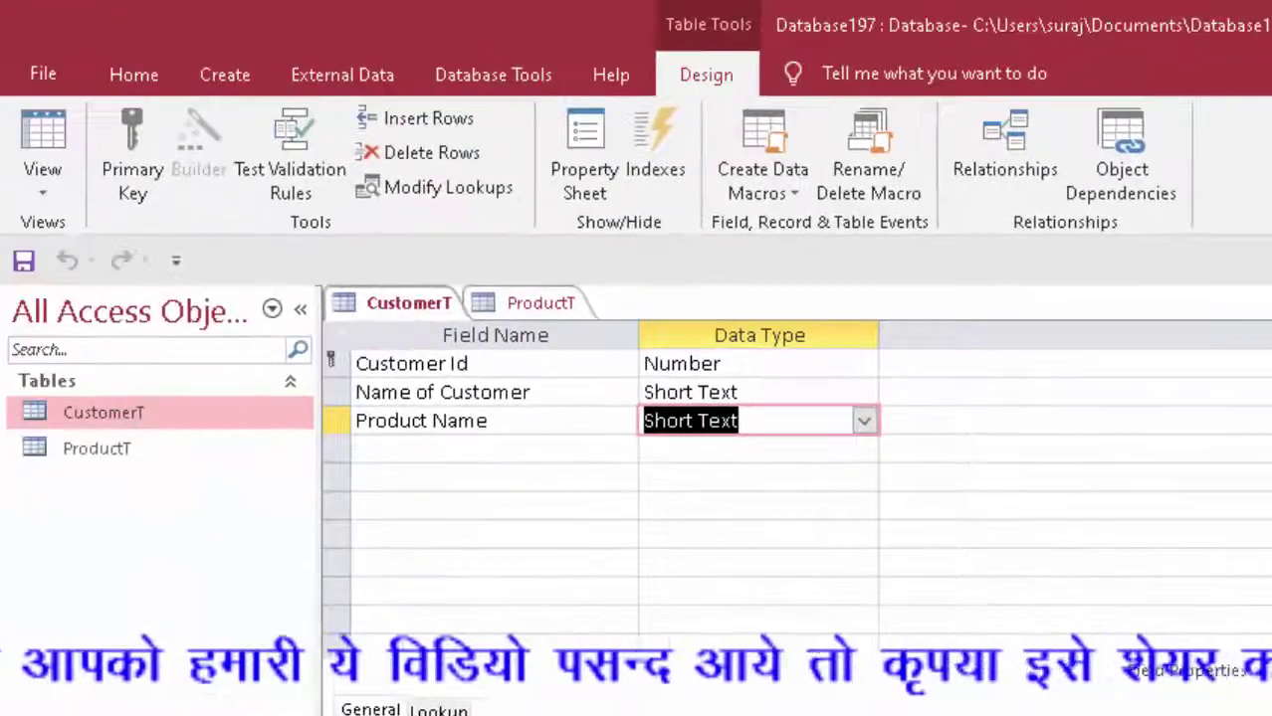
Step: Show CustomerT in Datasheet View, and review the ProductT product list before returning to CustomerT
click(60, 154)
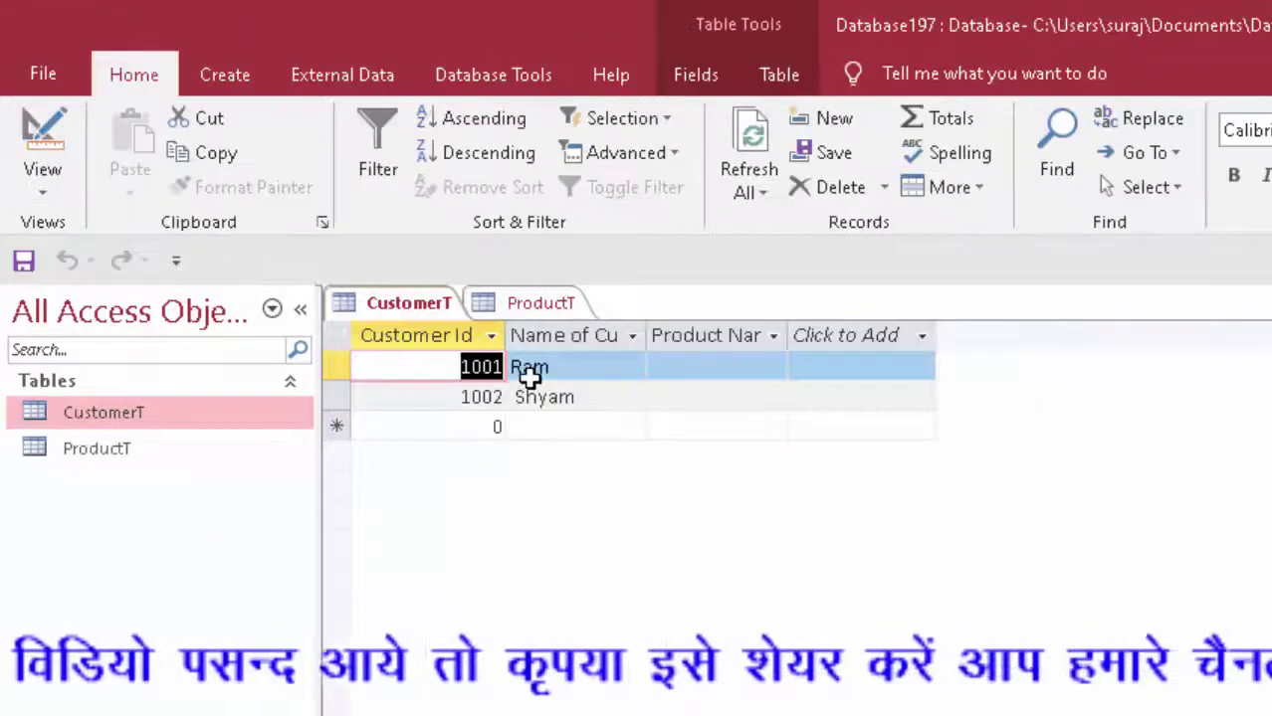
click(579, 364)
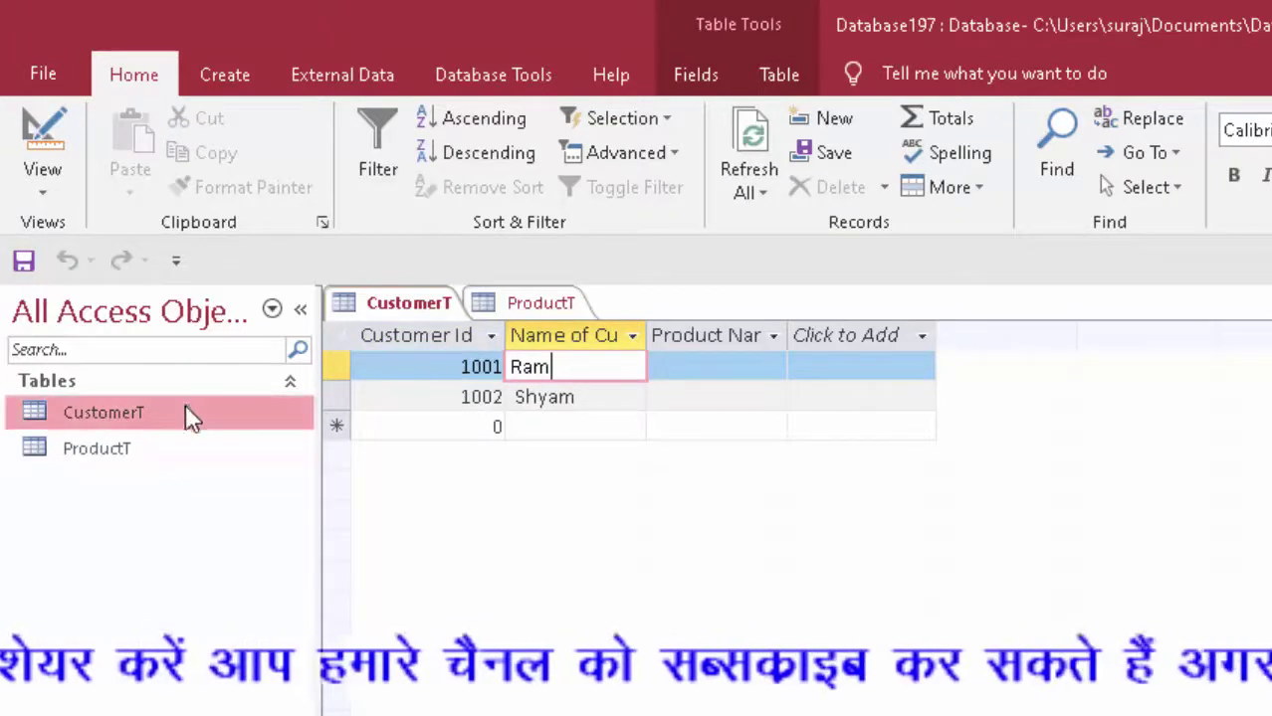
double_click(164, 446)
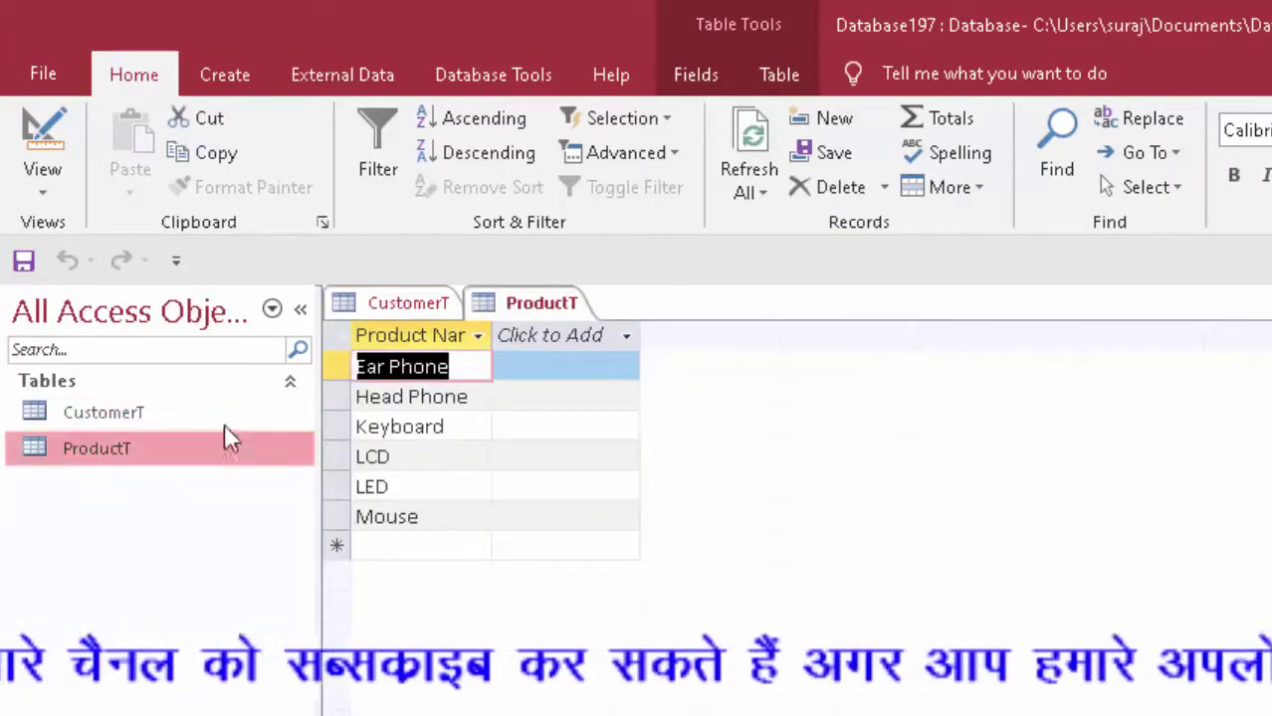
double_click(209, 412)
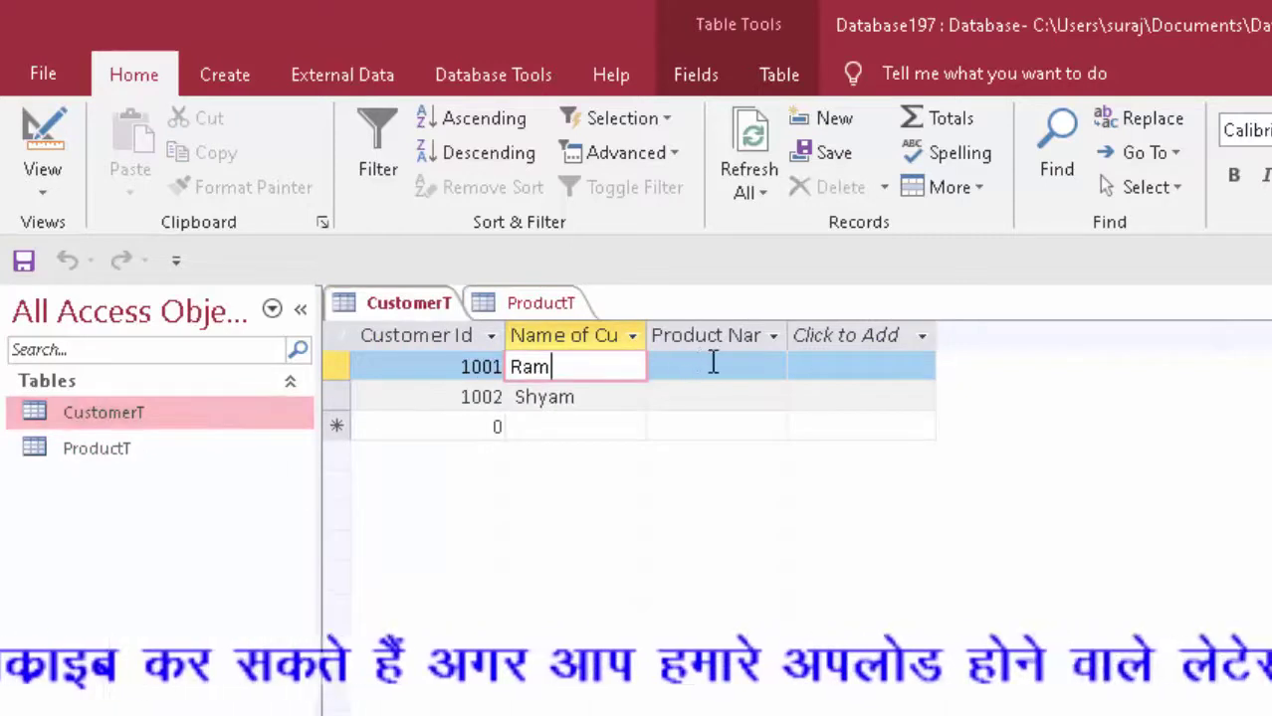
Step: Fit the Product Name column to its heading, and choose Ear Phone for the first customer and LCD for the second
click(712, 365)
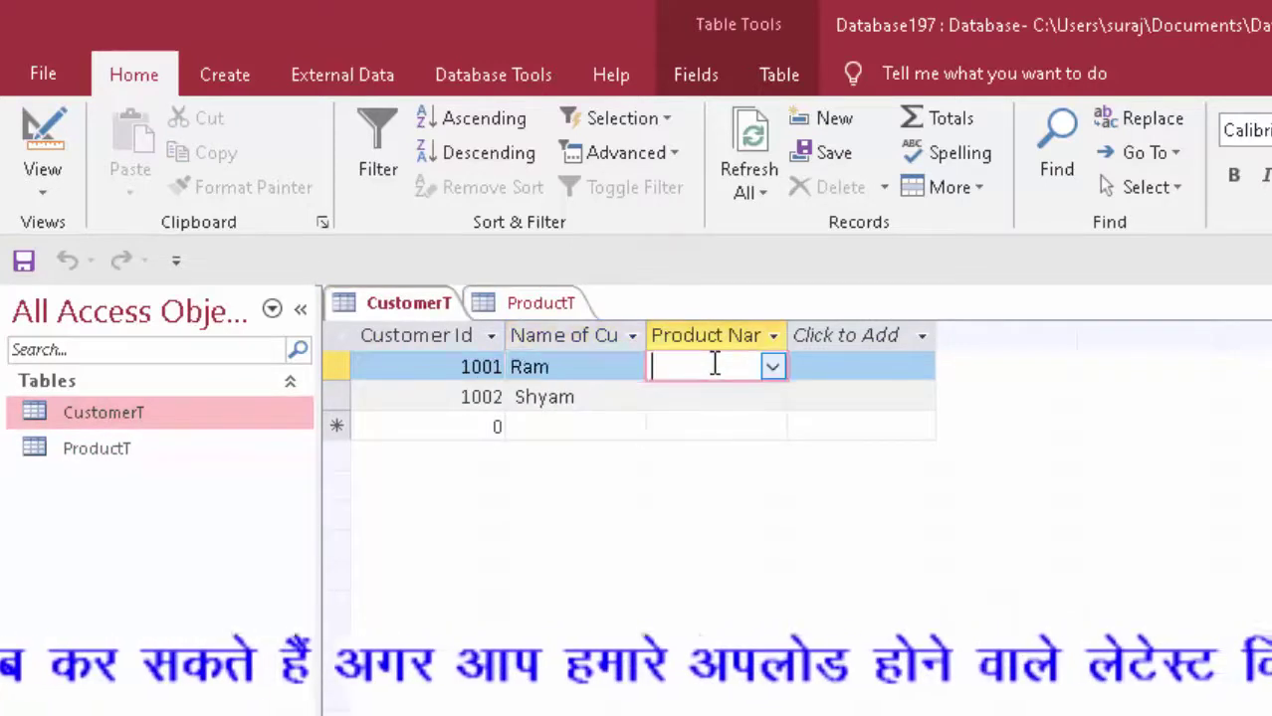
double_click(786, 336)
click(804, 367)
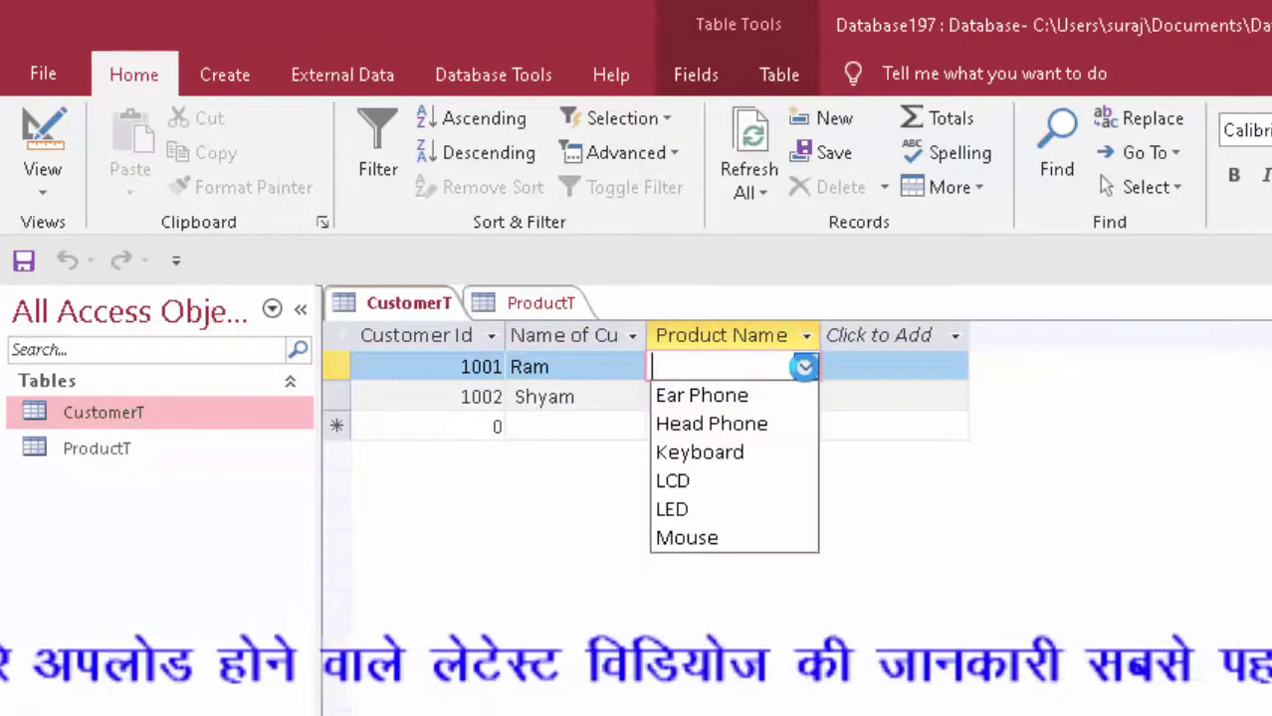
click(740, 398)
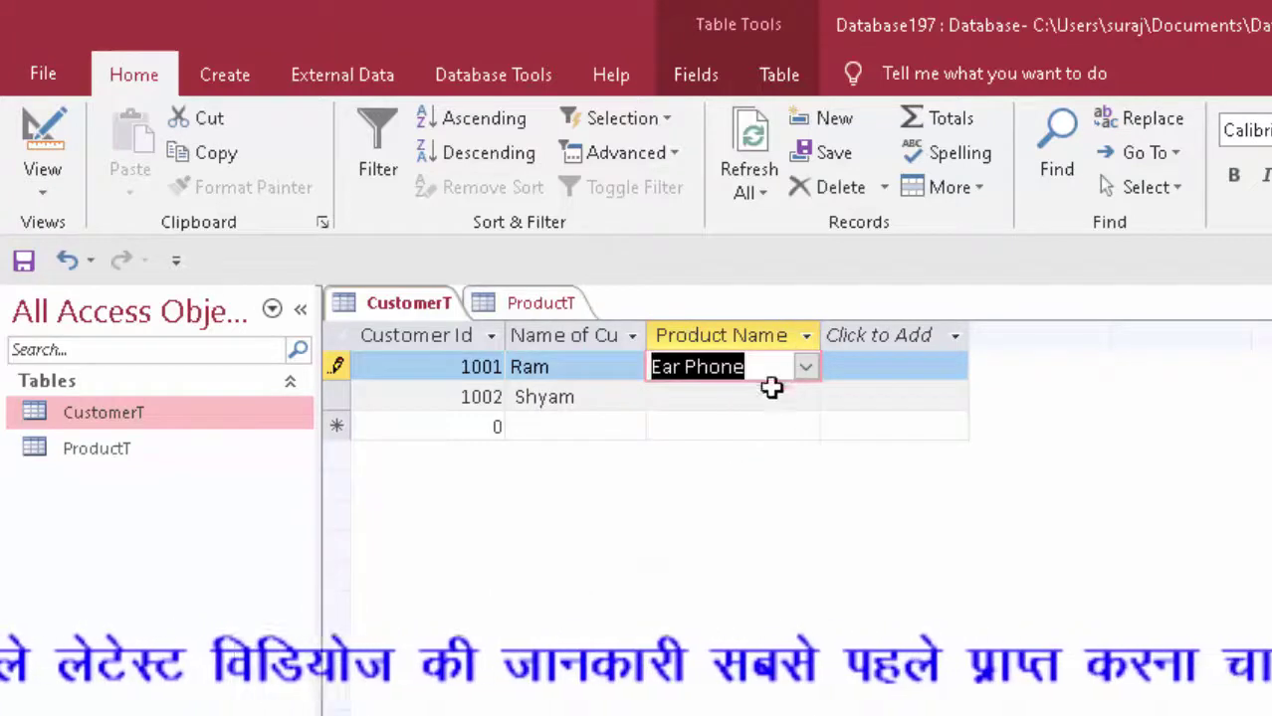
click(804, 398)
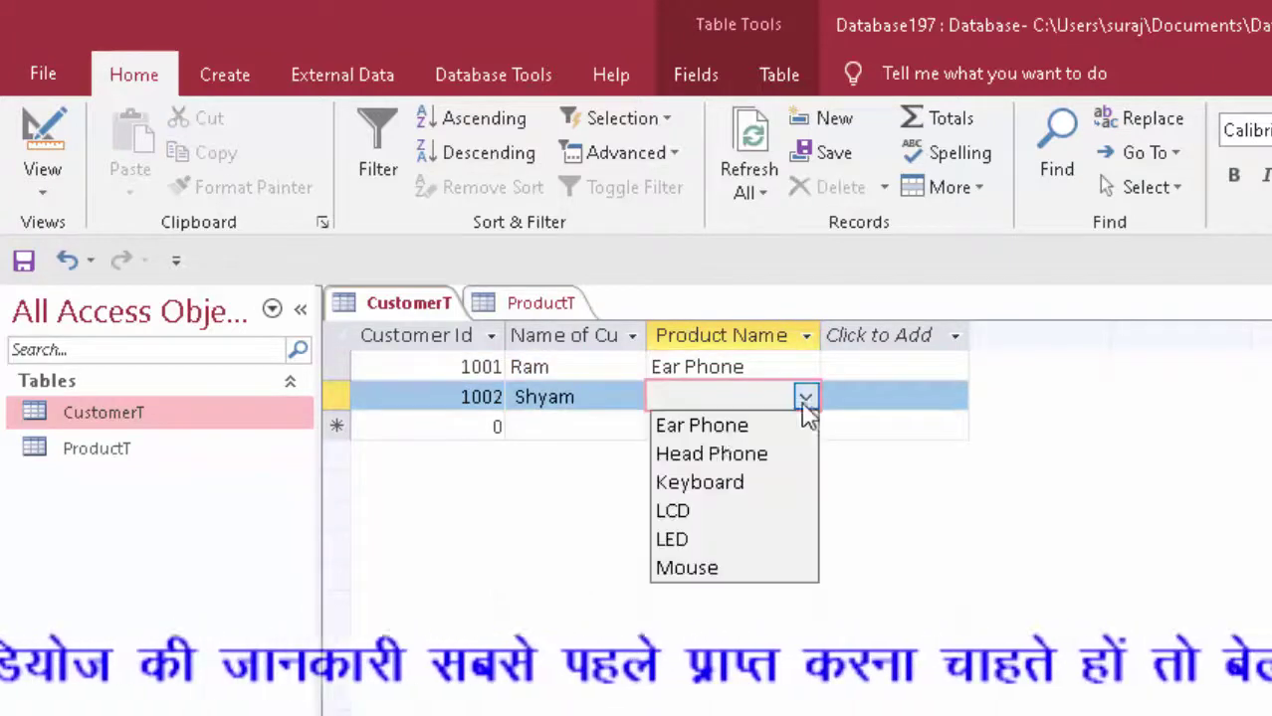
click(682, 511)
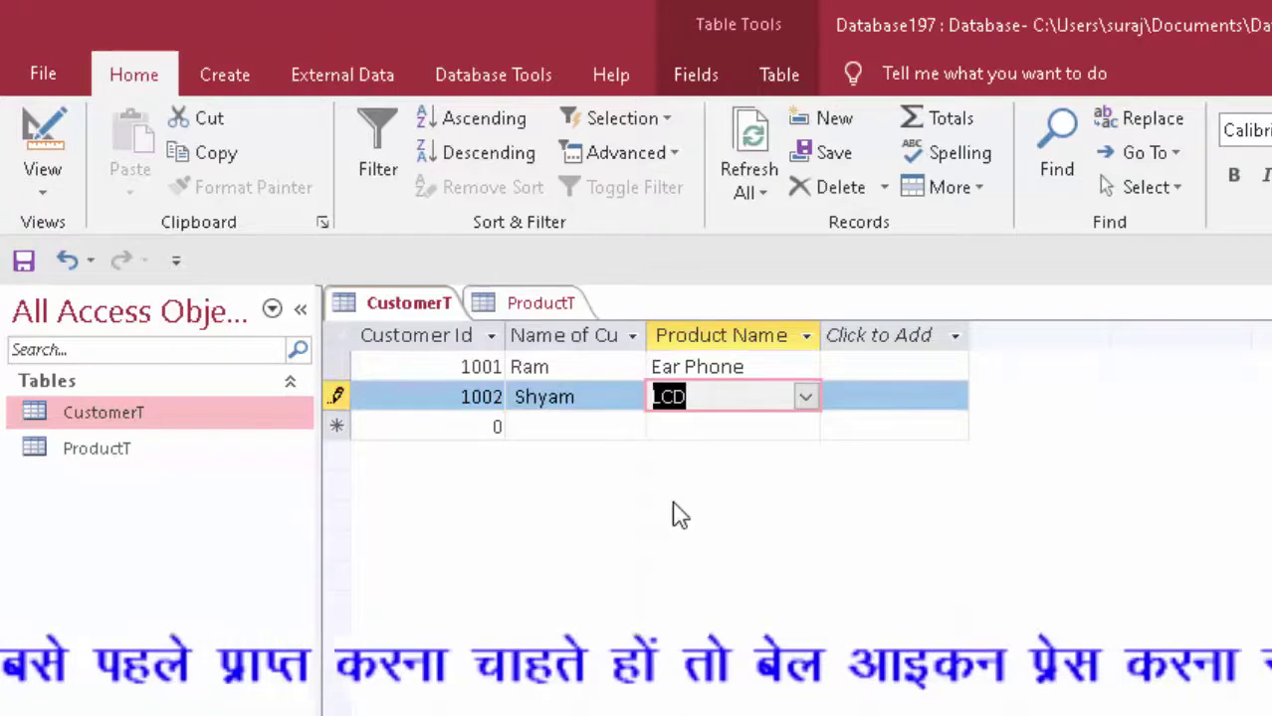